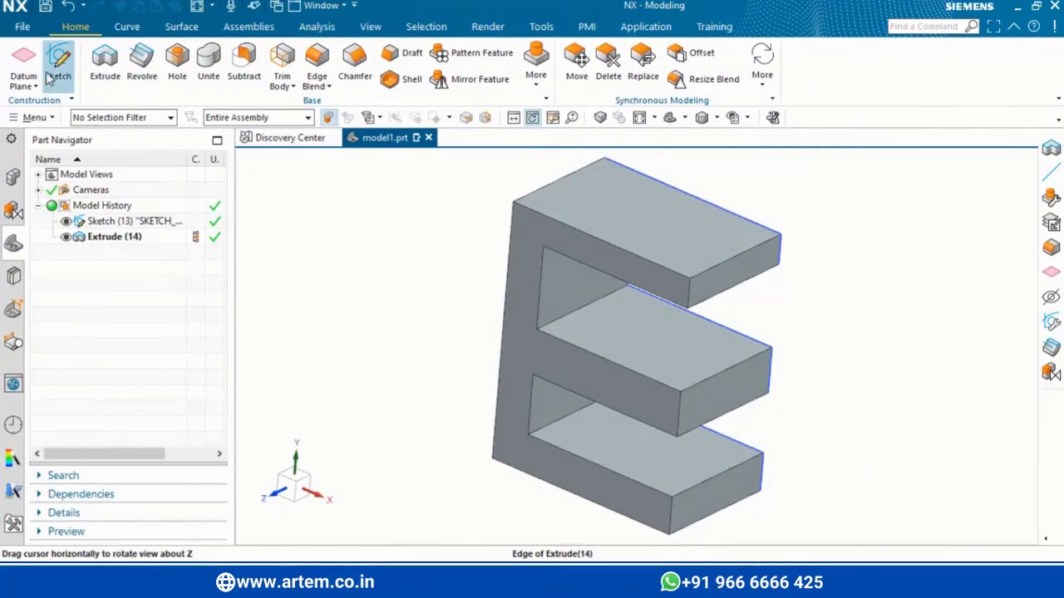
Create a sketch on the upper arm's top face, draw one circle there, and finish it.
left_click(55, 65)
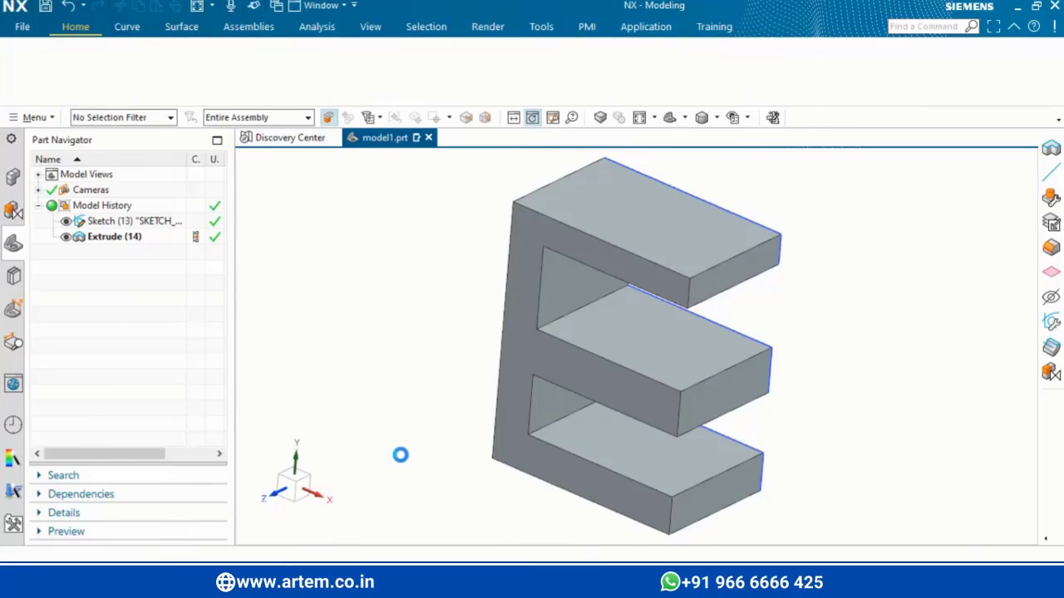
left_click(645, 220)
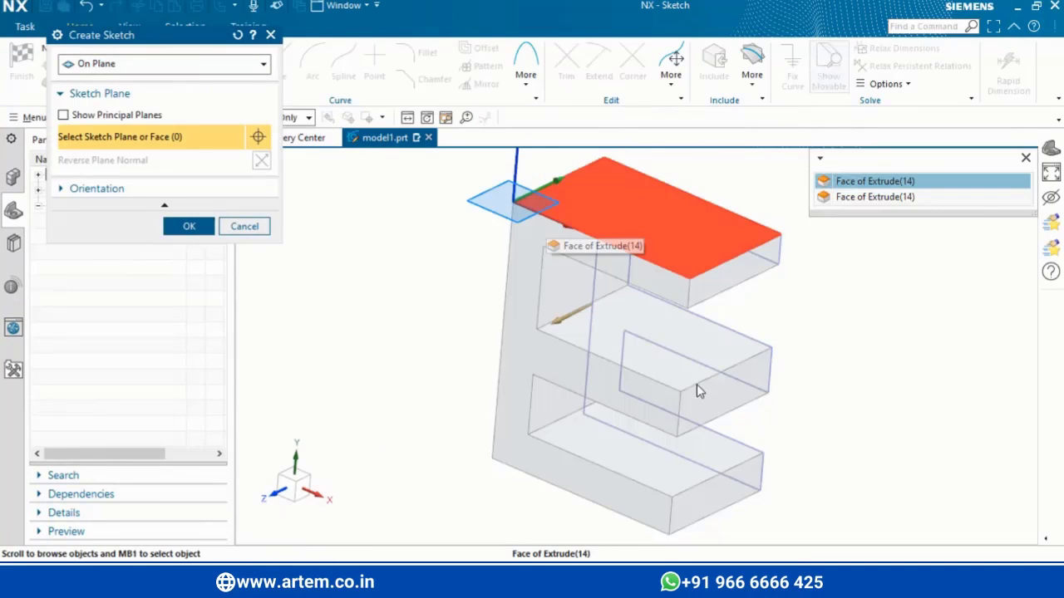
left_click(881, 181)
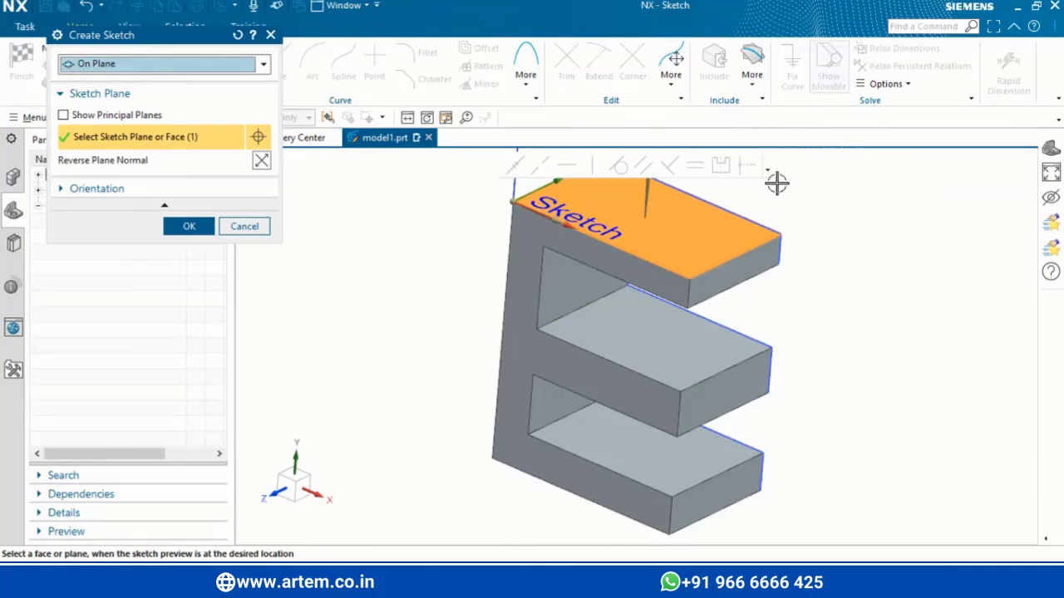
left_click(190, 226)
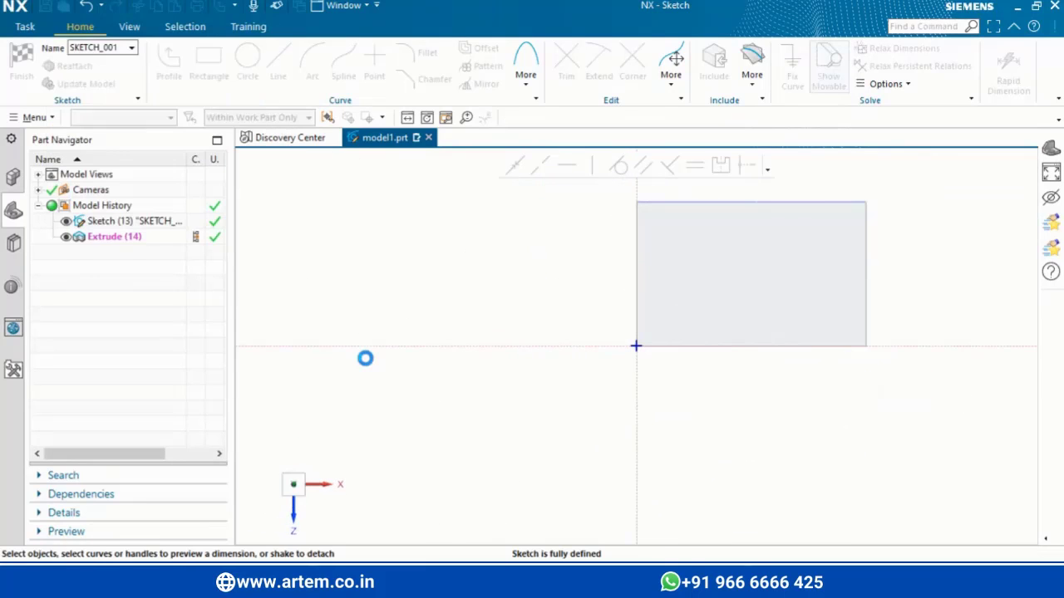
left_click(247, 67)
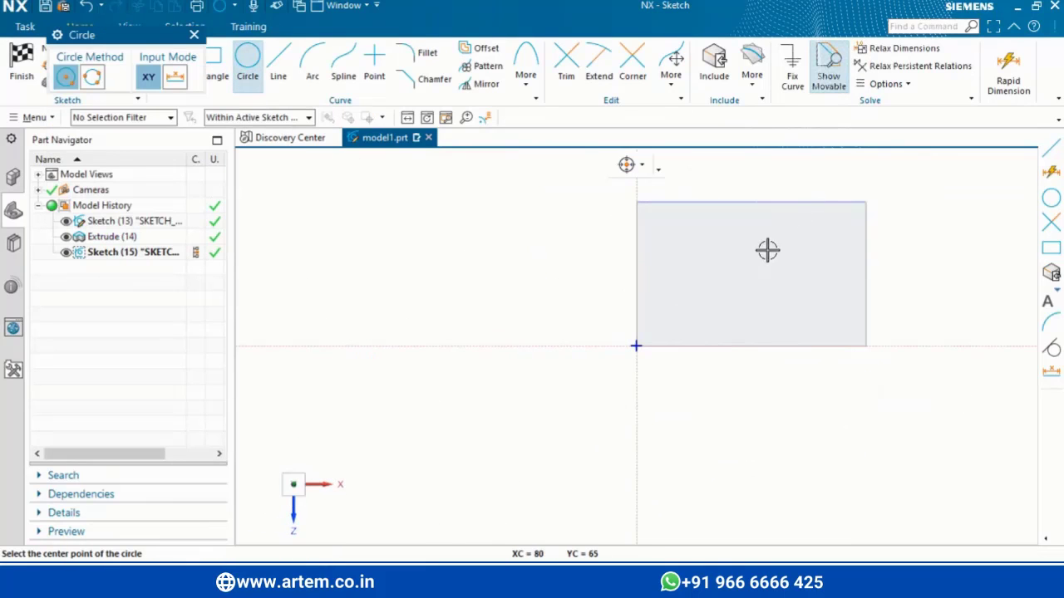
left_click(739, 270)
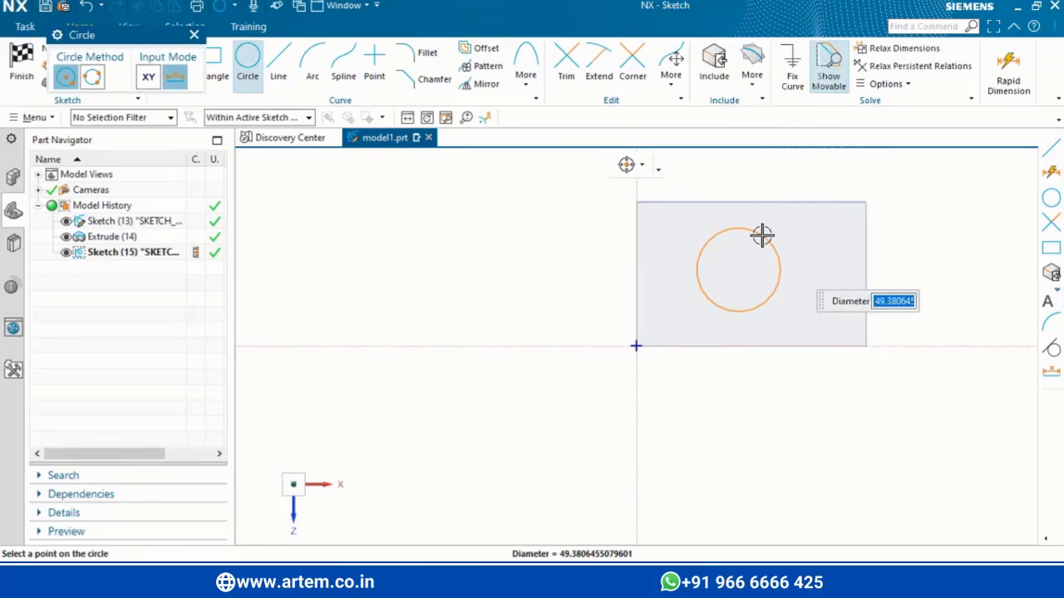
left_click(762, 233)
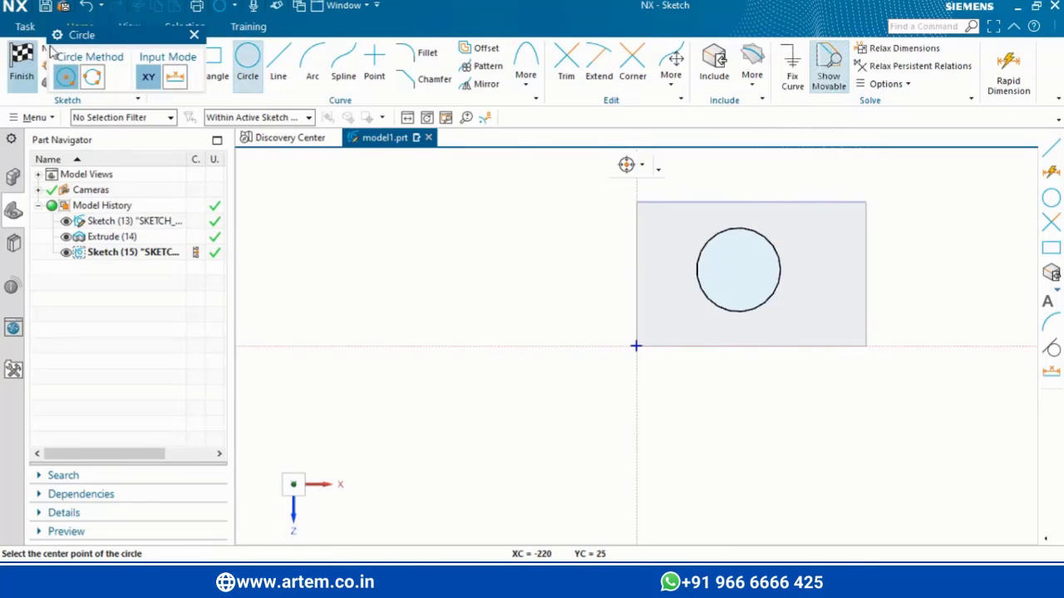
left_click(22, 65)
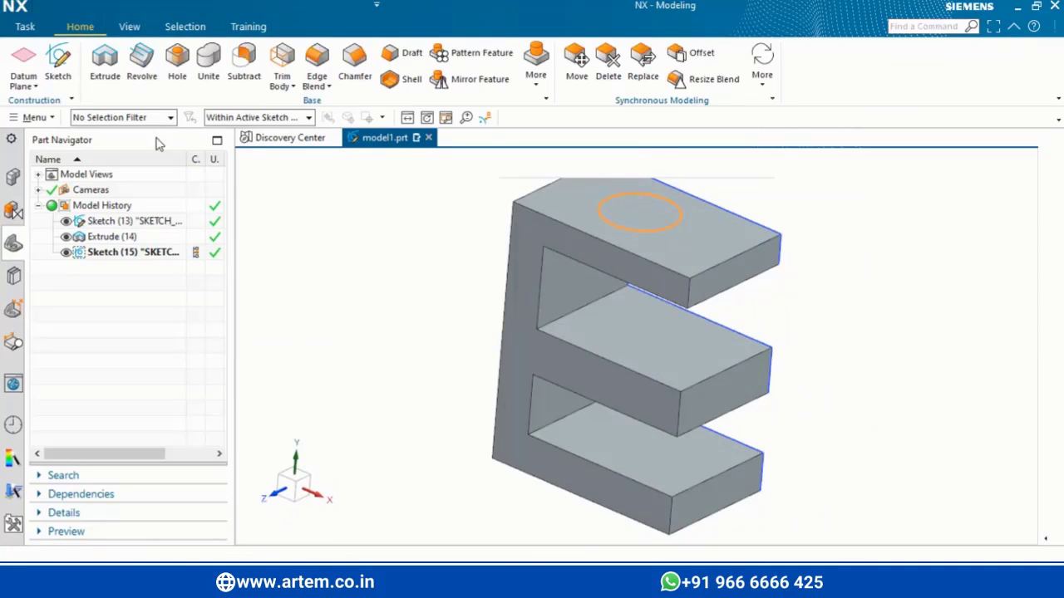
Extrude the new circle with its start limit set to Until Next.
left_click(105, 65)
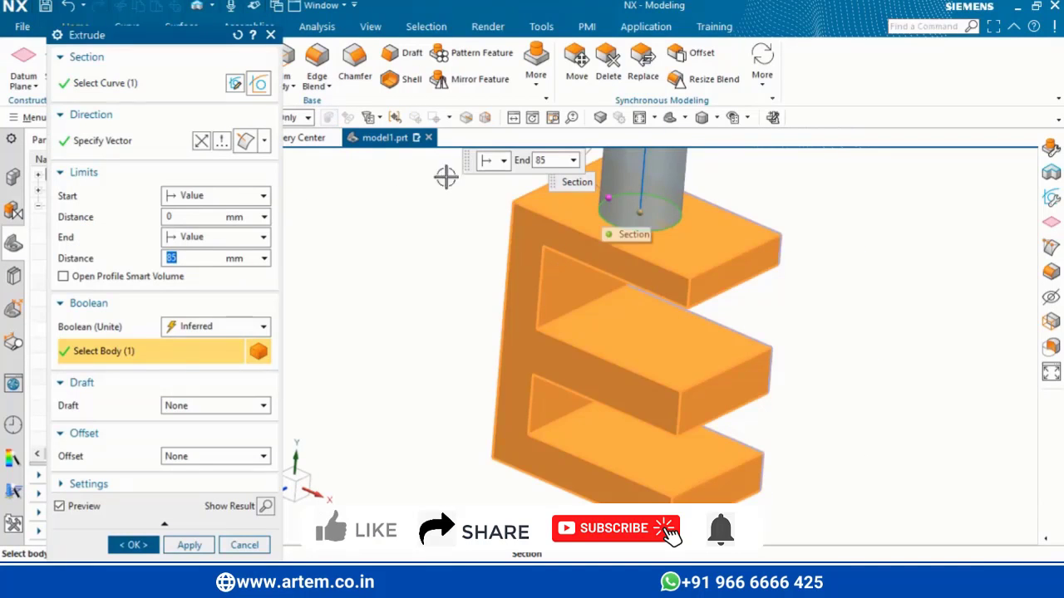
left_click(230, 197)
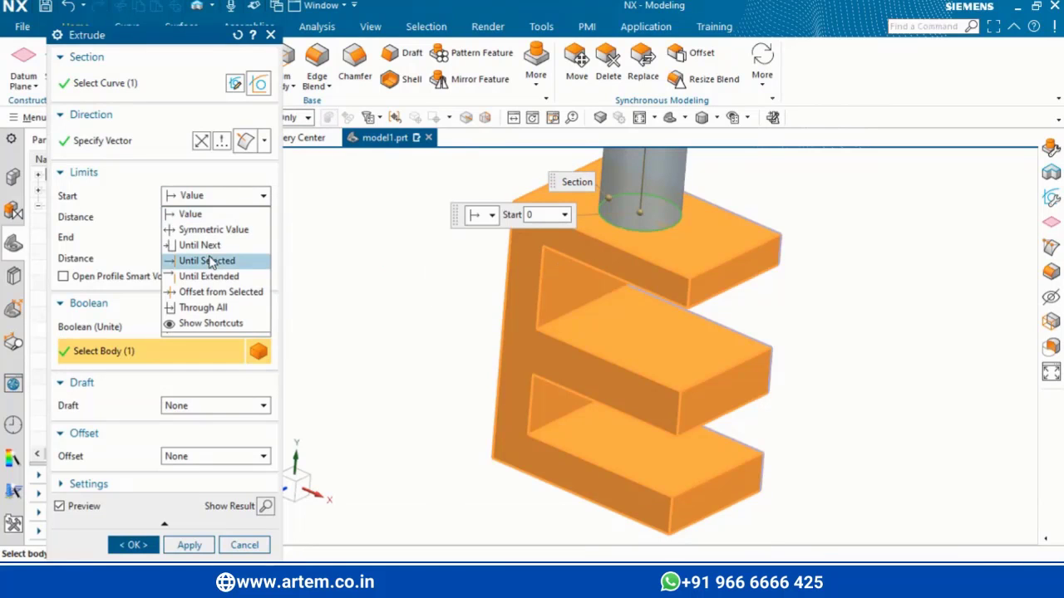
mouse_move(199, 245)
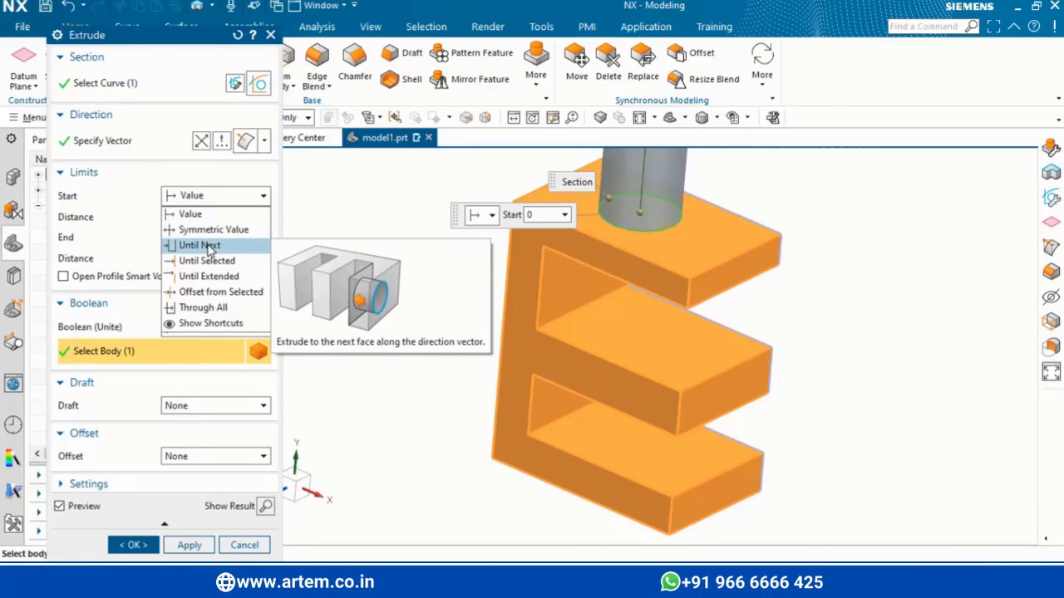
left_click(209, 247)
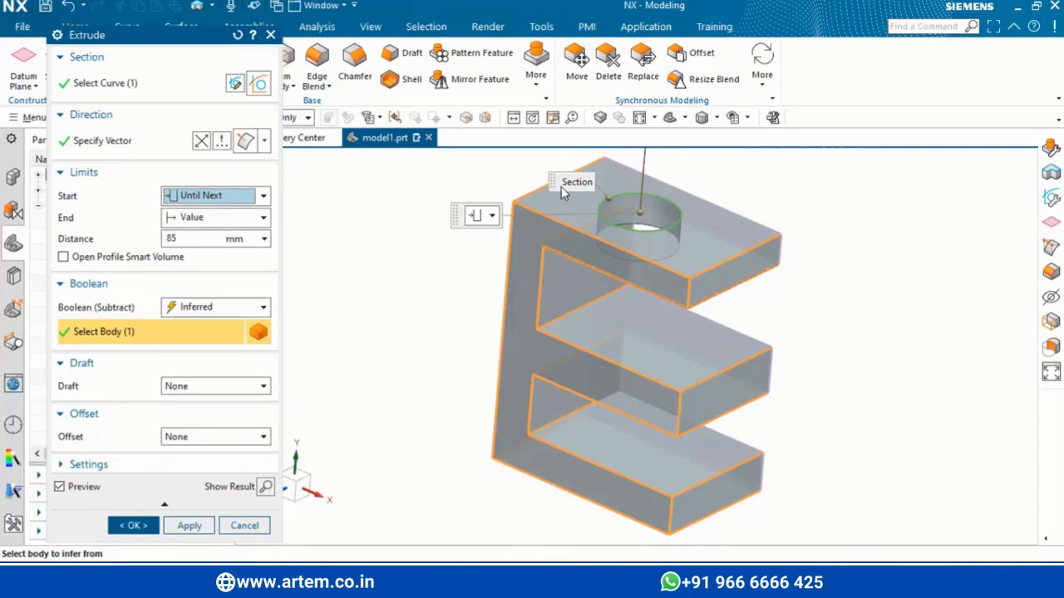
key("ctrl+f")
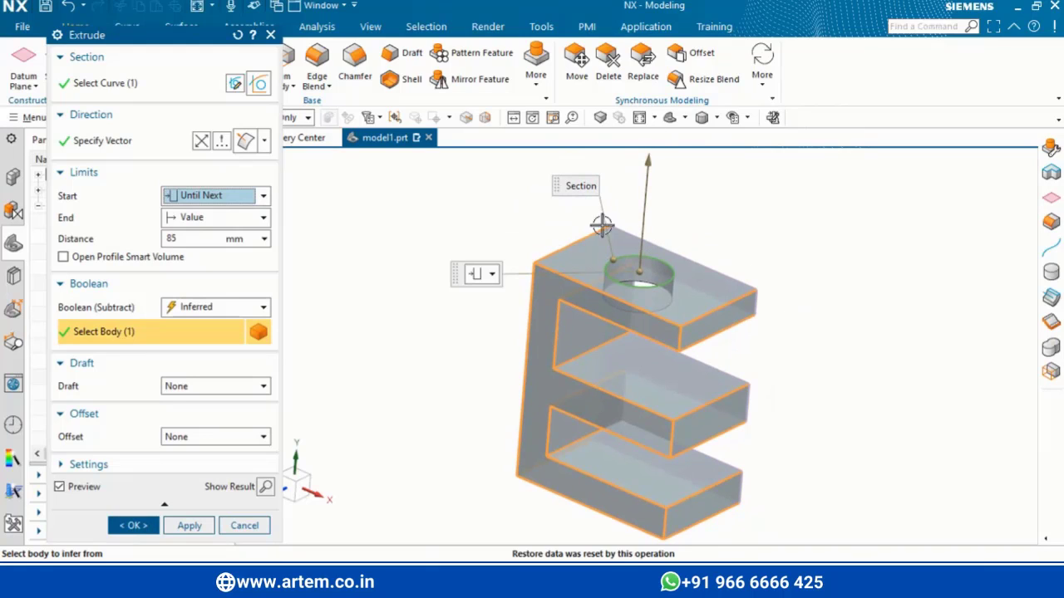
Keep the extrusion pointing upward and set its end to a 40 mm value after trying Until Next.
left_click(202, 142)
left_click(202, 141)
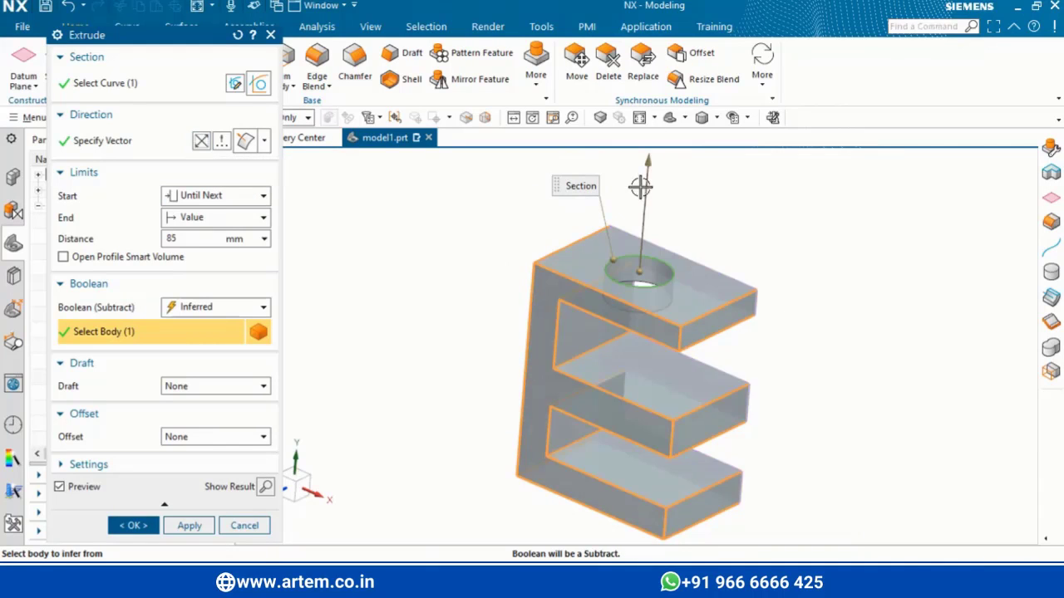
left_click_drag(648, 162, 648, 218)
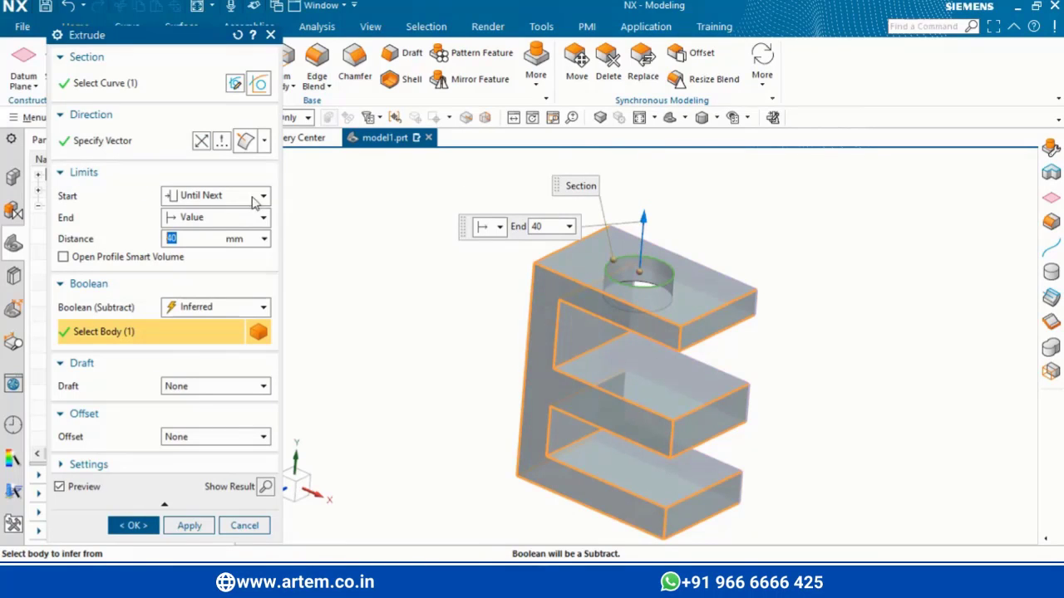
left_click(236, 219)
left_click(203, 282)
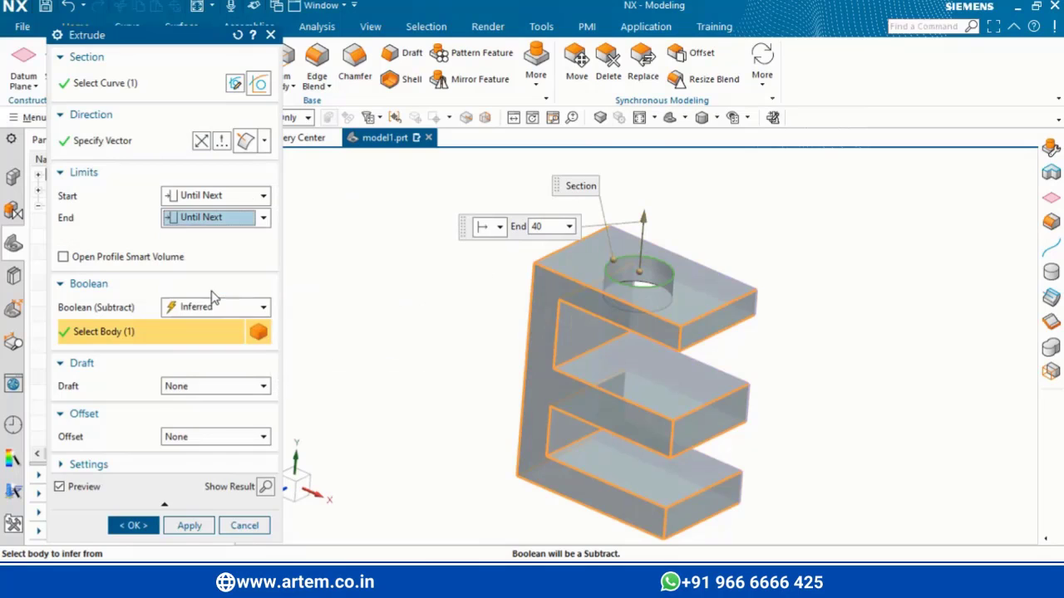
left_click(213, 218)
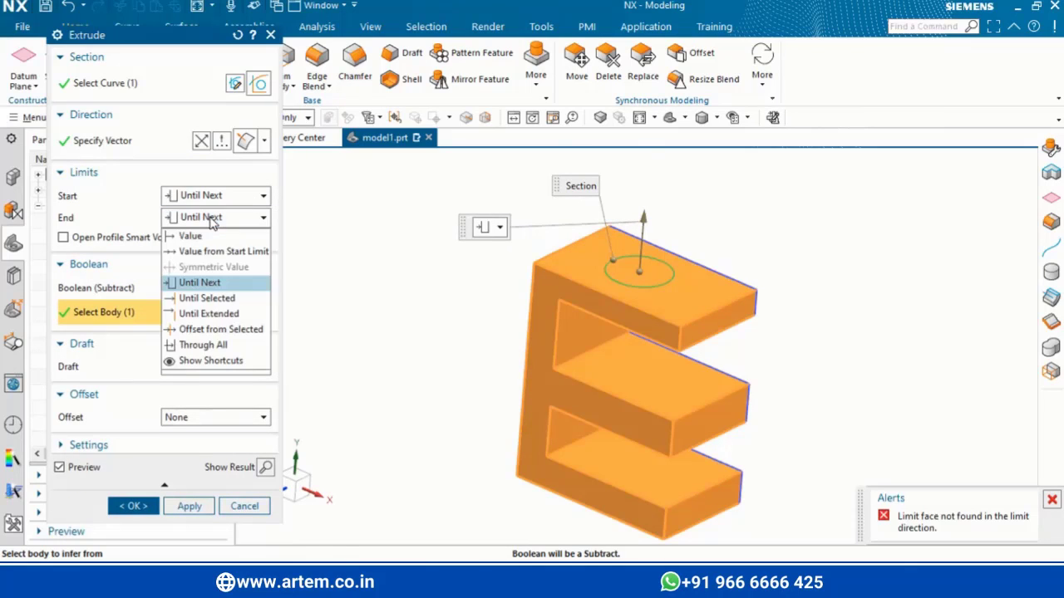
left_click(187, 233)
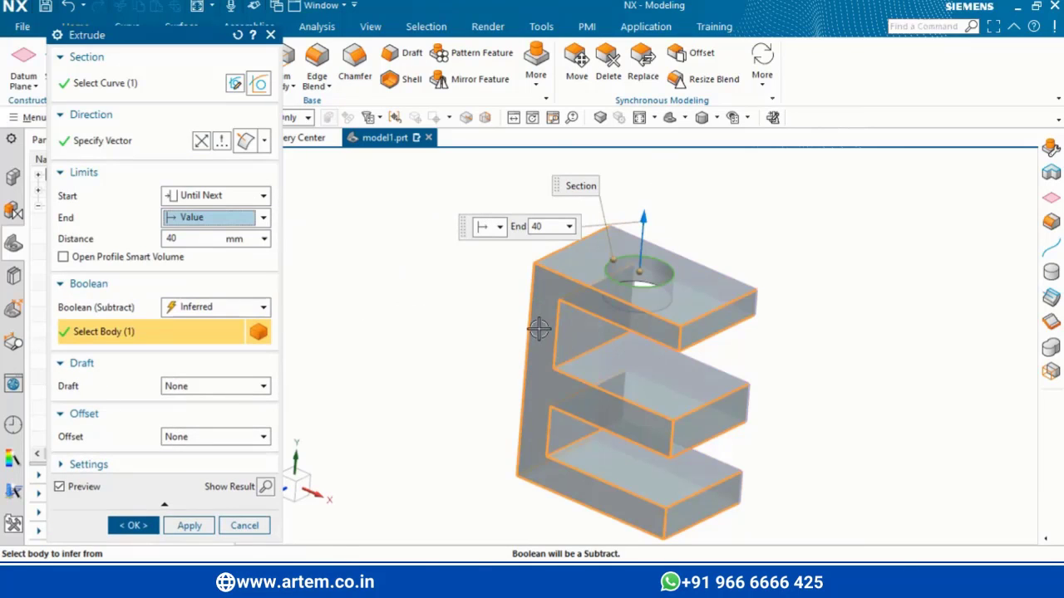
left_click(216, 195)
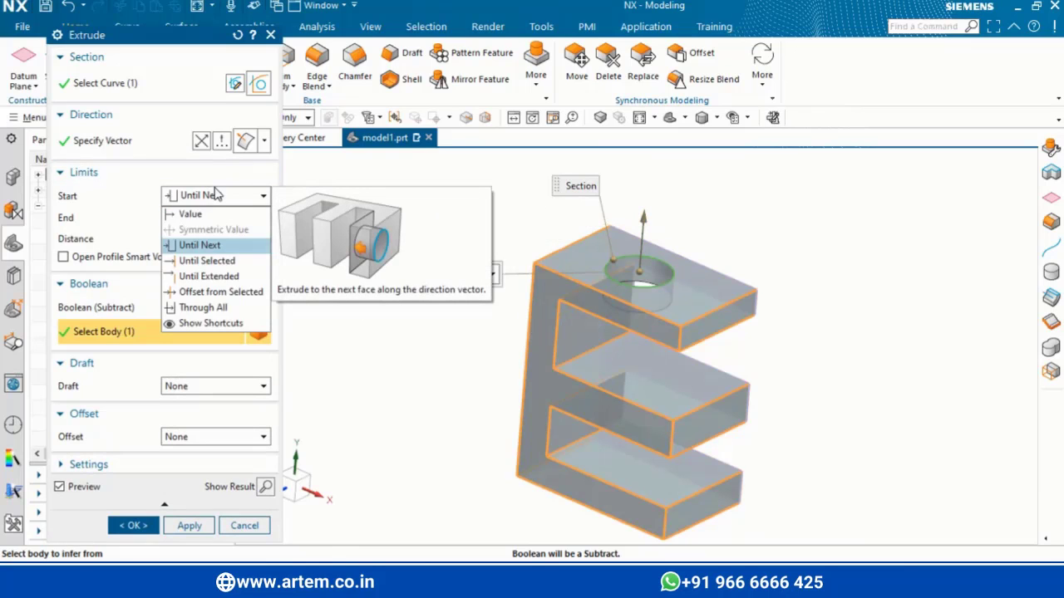
Set the extrusion to run Until Selected from the middle arm face to the upper arm's top face.
left_click(223, 263)
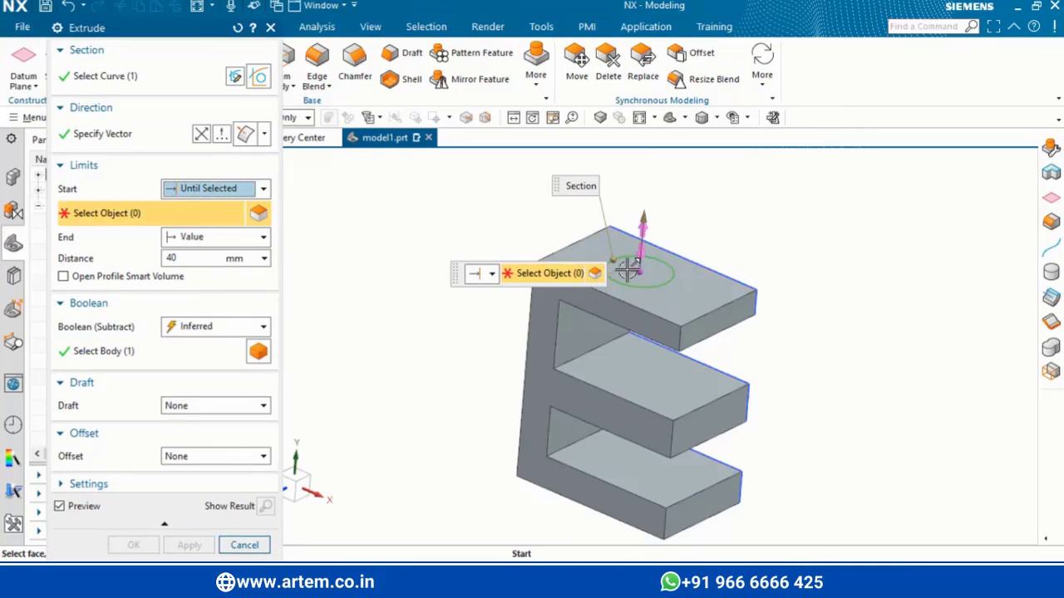
left_click(684, 396)
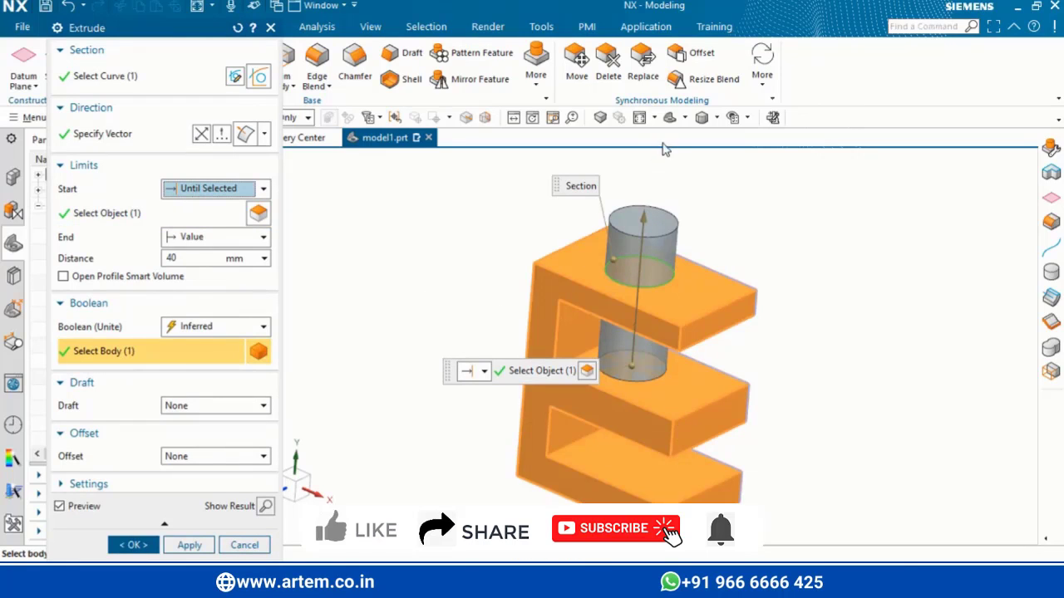
left_click(241, 241)
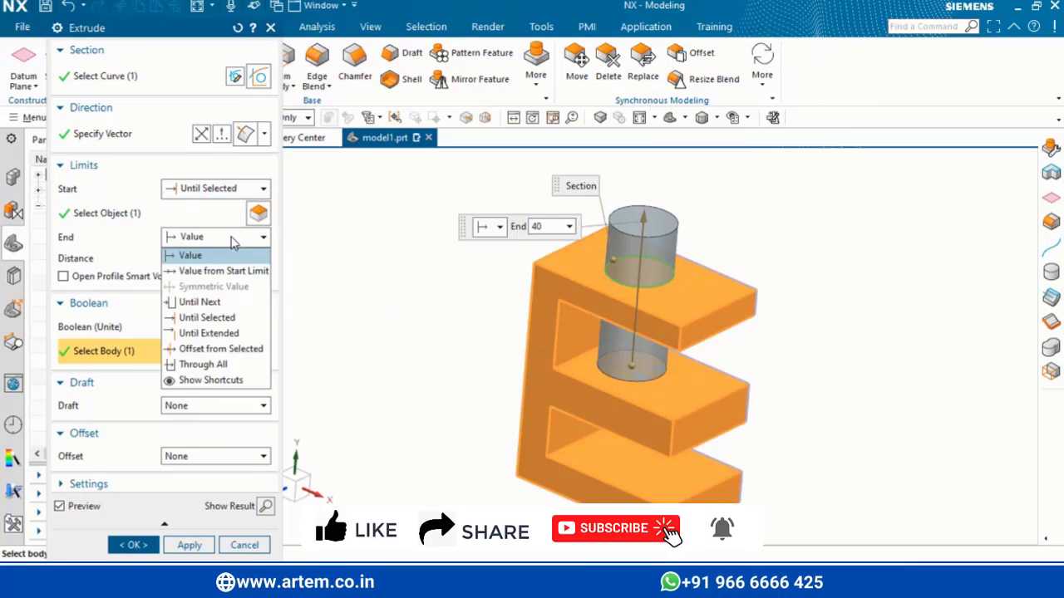
left_click(215, 303)
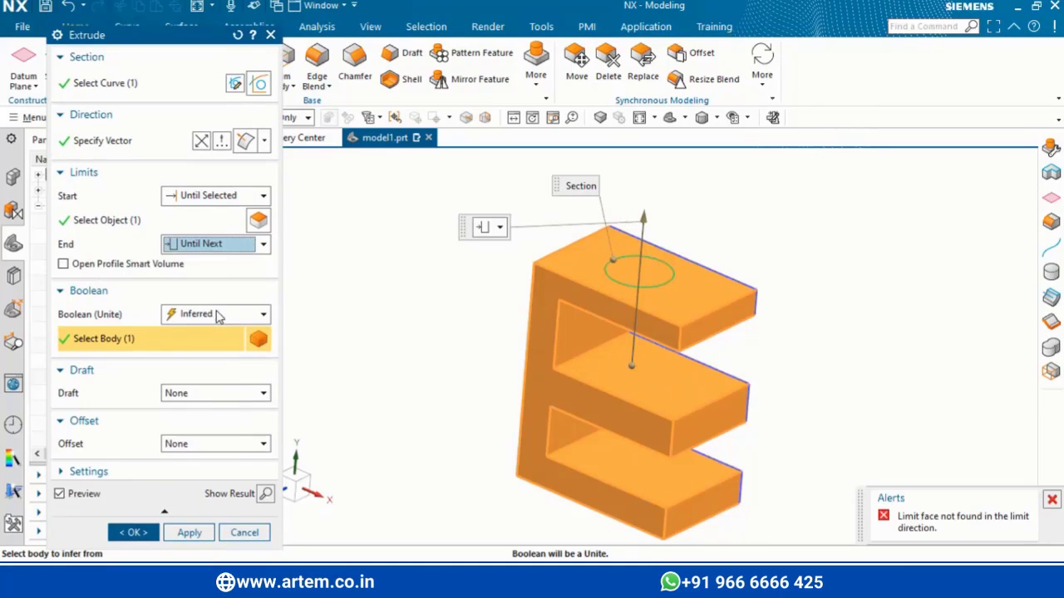
left_click(212, 244)
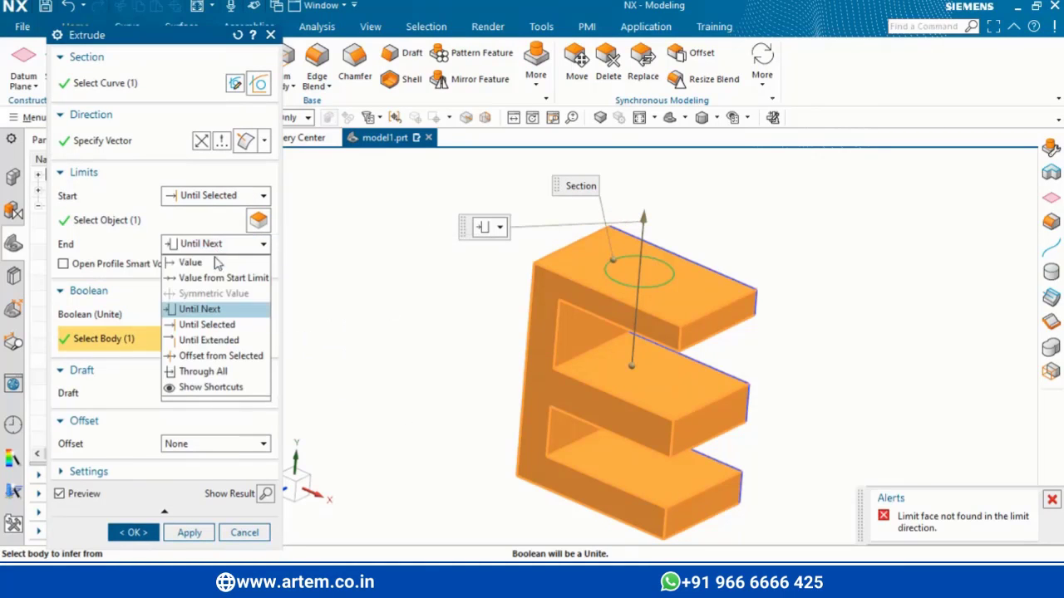
left_click(222, 327)
left_click(676, 276)
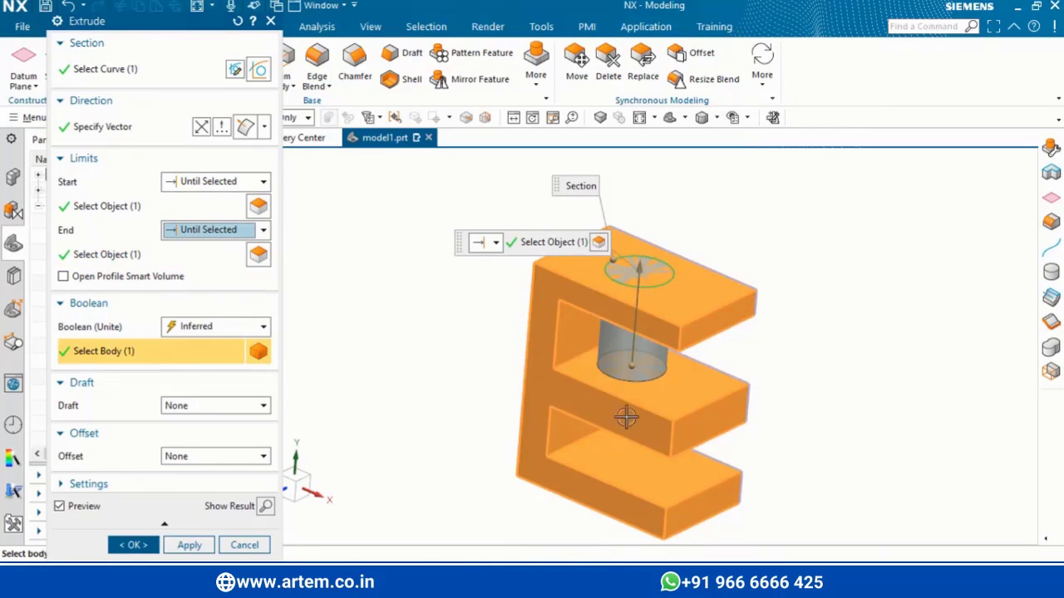
Leave the draft at None, set the Boolean to Unite, and create the cylinder.
left_click(198, 411)
left_click(199, 408)
left_click(204, 329)
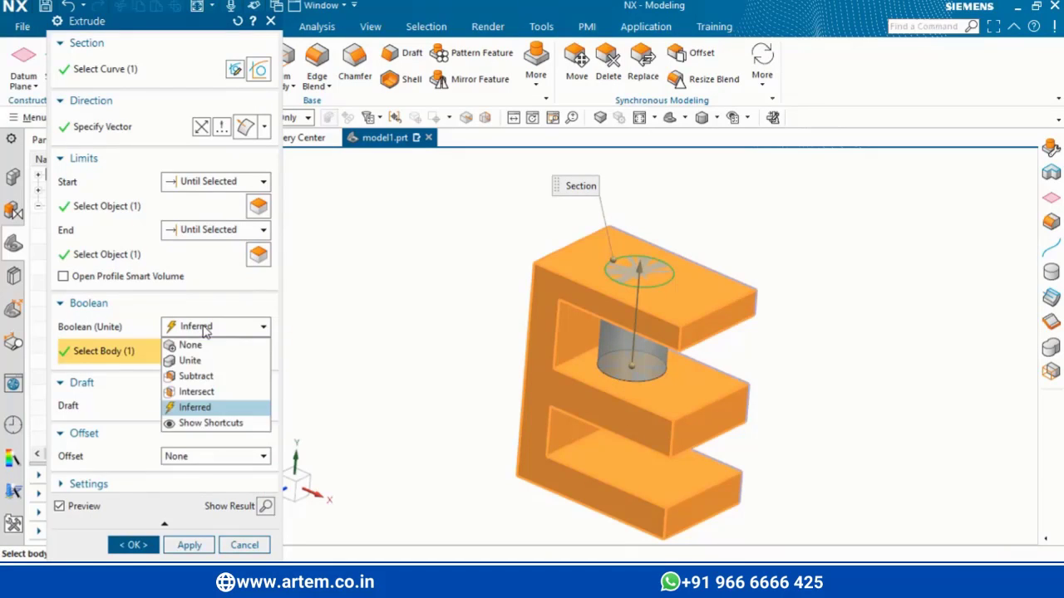
left_click(189, 360)
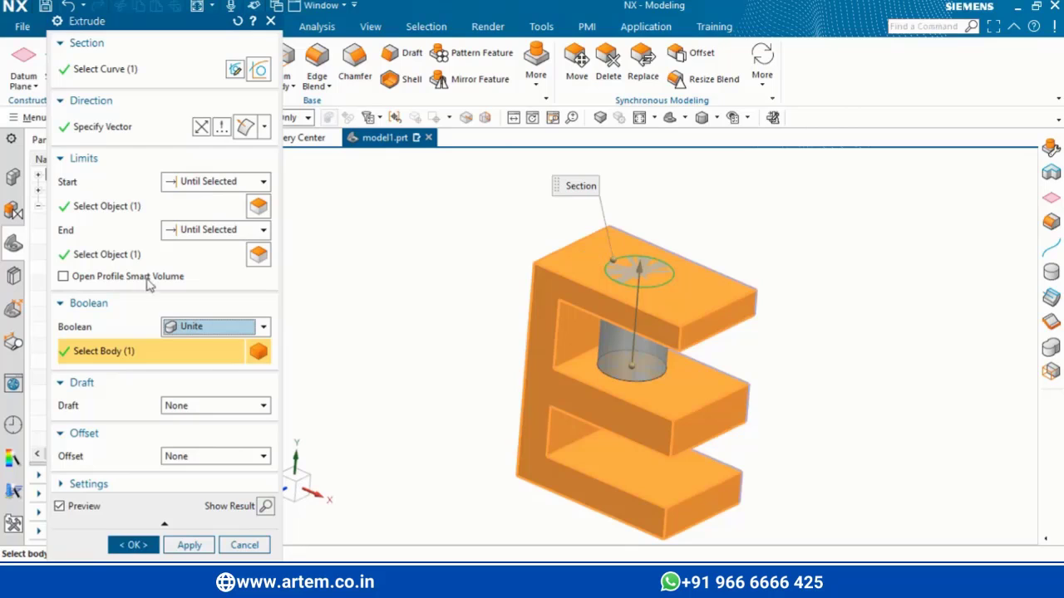
left_click(189, 545)
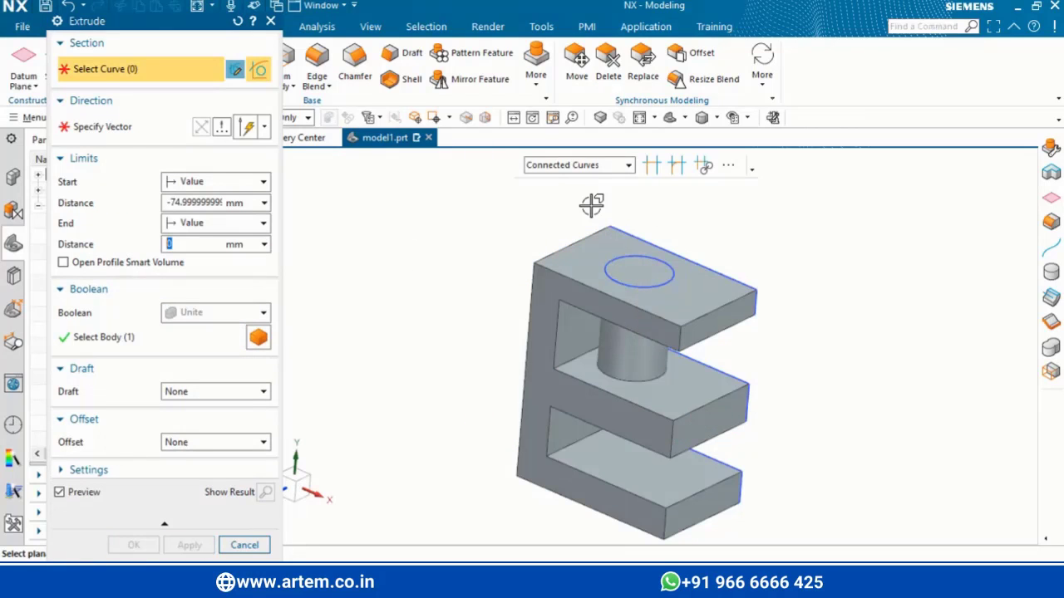
Move the Extrude dialog aside, hide the circle sketch, and close the dialog.
left_click_drag(191, 28, 287, 36)
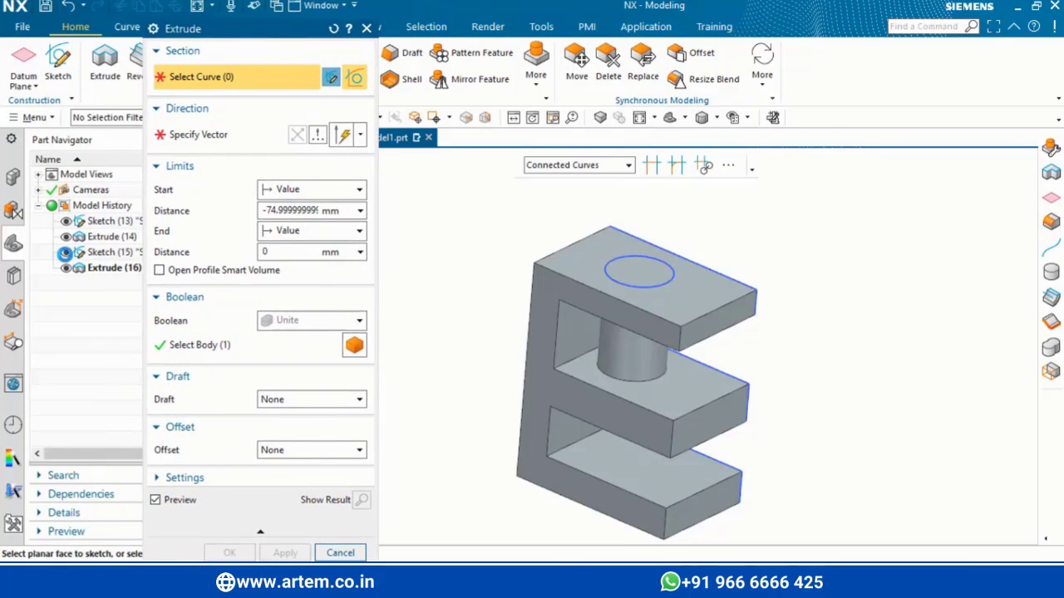
left_click(65, 253)
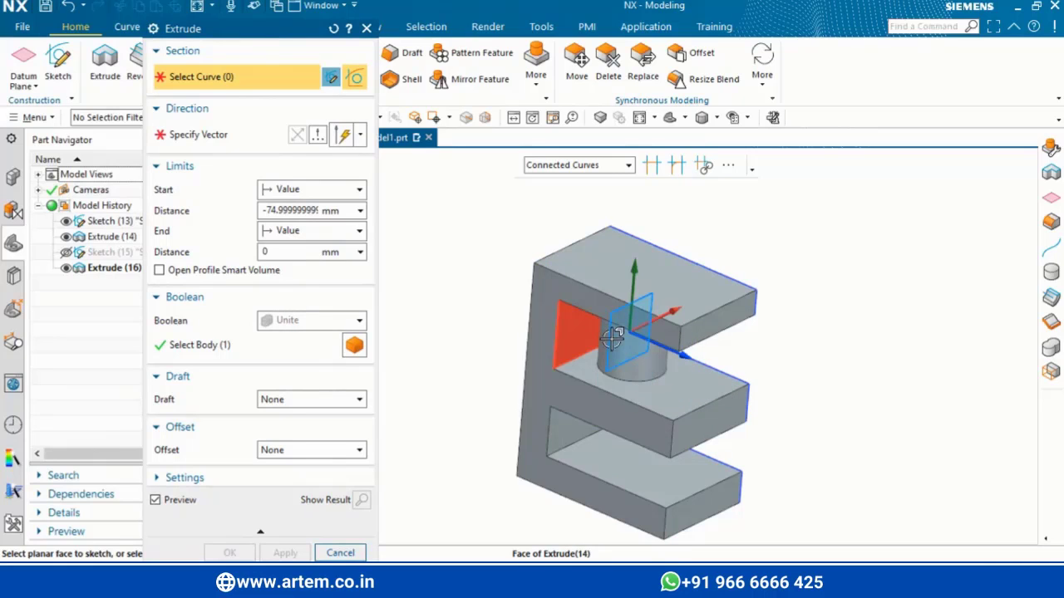
left_click(367, 28)
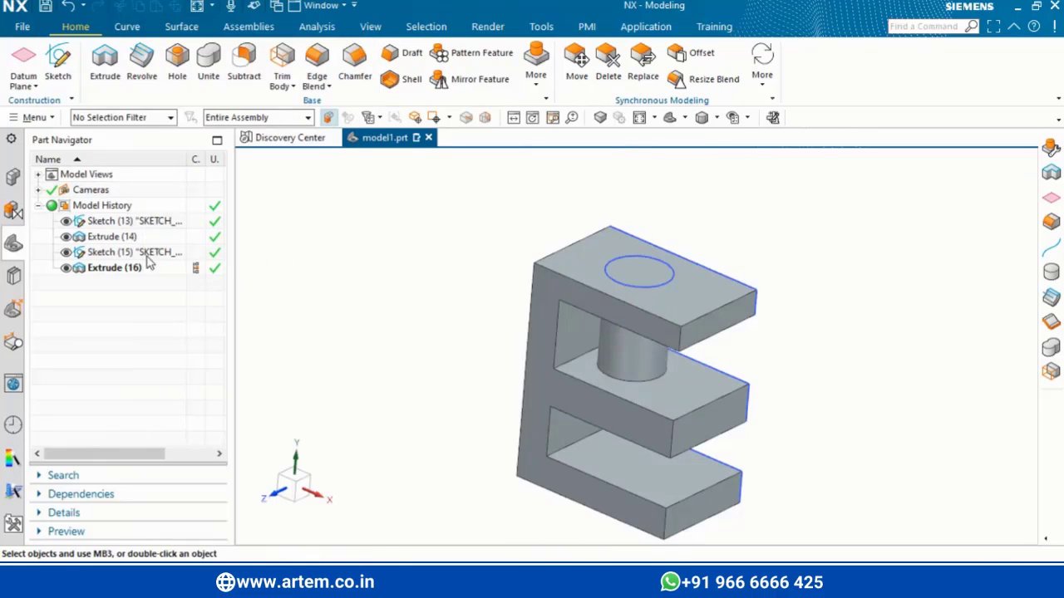
Edit Extrude (16) to start Through All as a Subtract, cutting holes through all three arms.
double_click(115, 268)
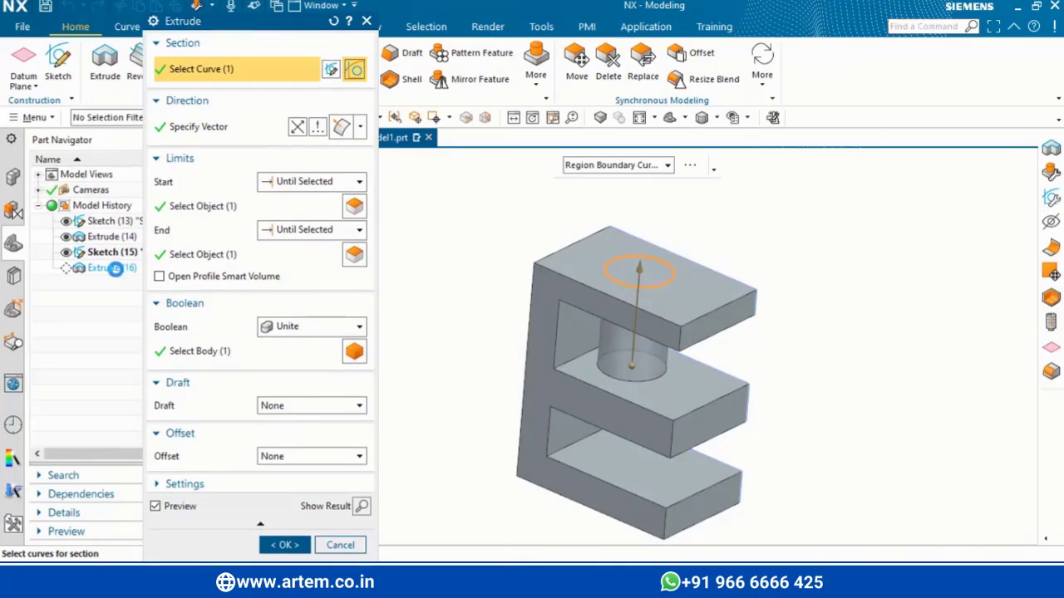
left_click(316, 185)
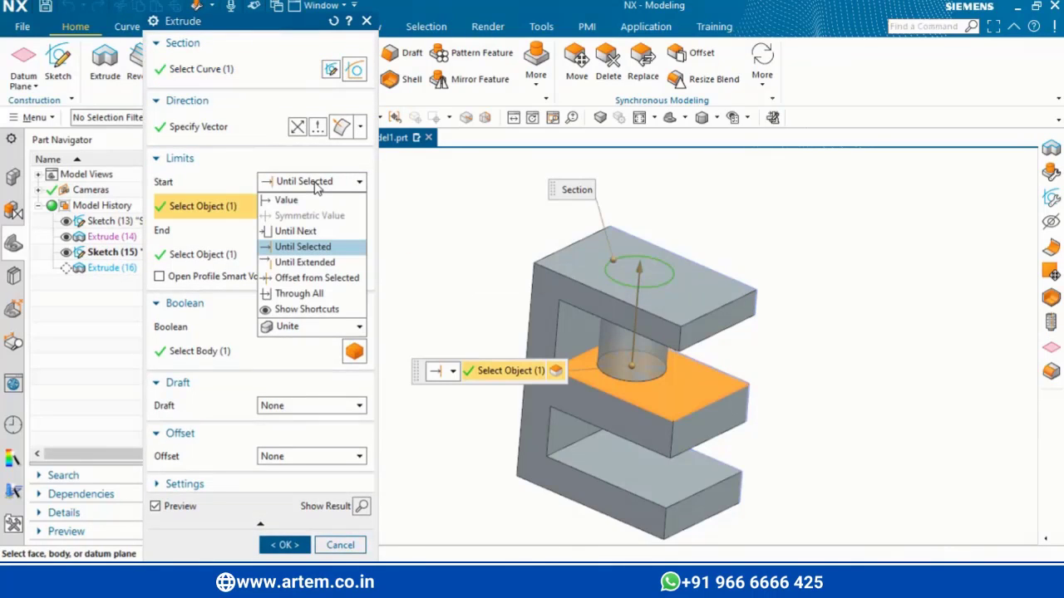
left_click(319, 295)
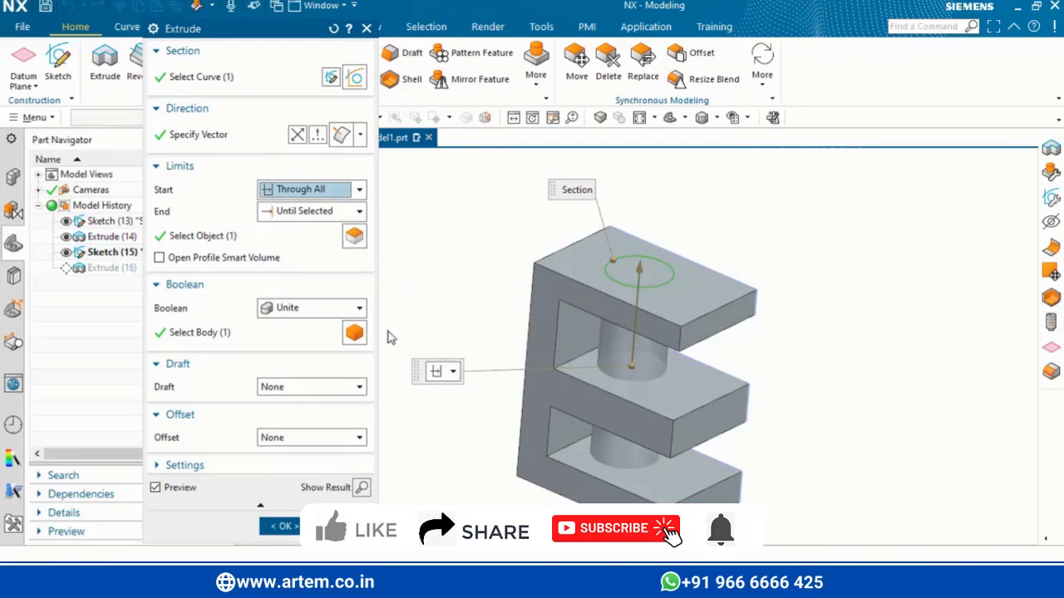
left_click(281, 309)
left_click(291, 357)
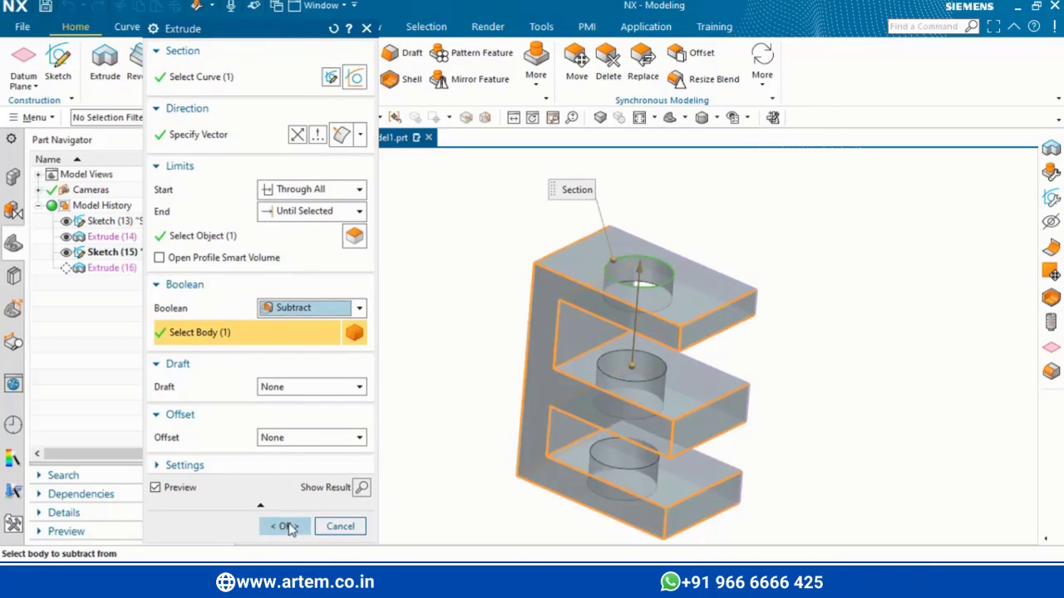
left_click(285, 527)
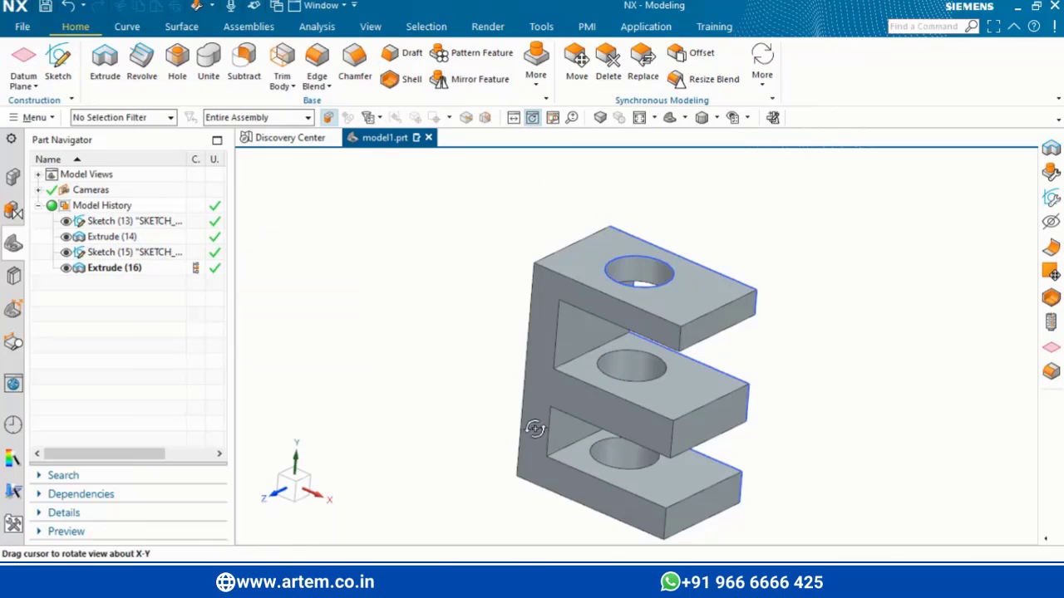
mouse_move(534, 429)
middle_mouse_down()
mouse_move(546, 363)
mouse_move(535, 328)
mouse_move(516, 373)
mouse_move(532, 402)
mouse_move(516, 306)
mouse_move(534, 368)
mouse_move(546, 373)
middle_mouse_up()
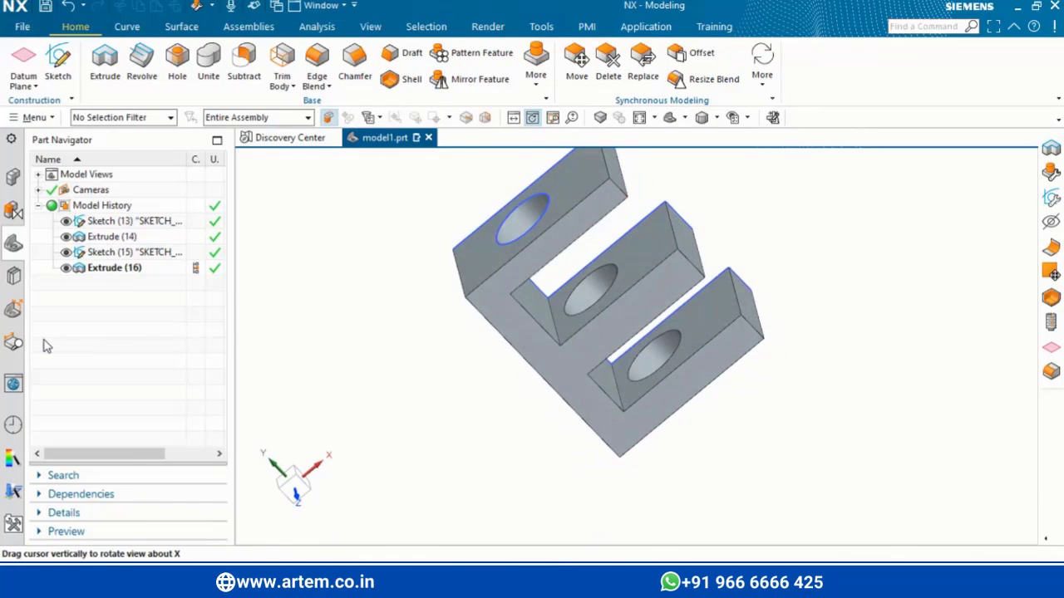
Edit Extrude (16) to start Offset from Selected on a picked block face and end at a Value.
double_click(114, 269)
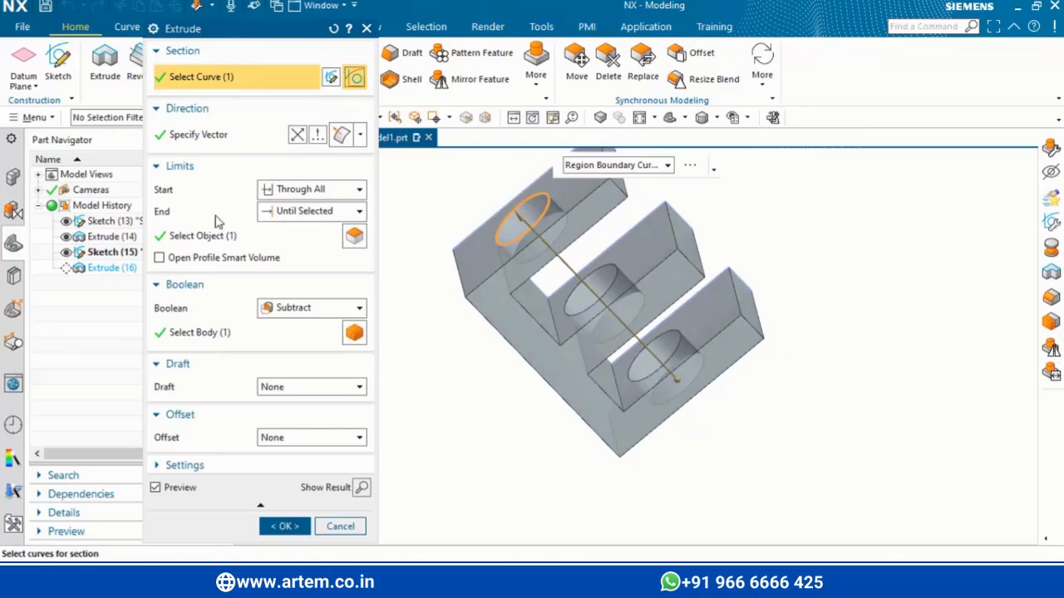
left_click(316, 217)
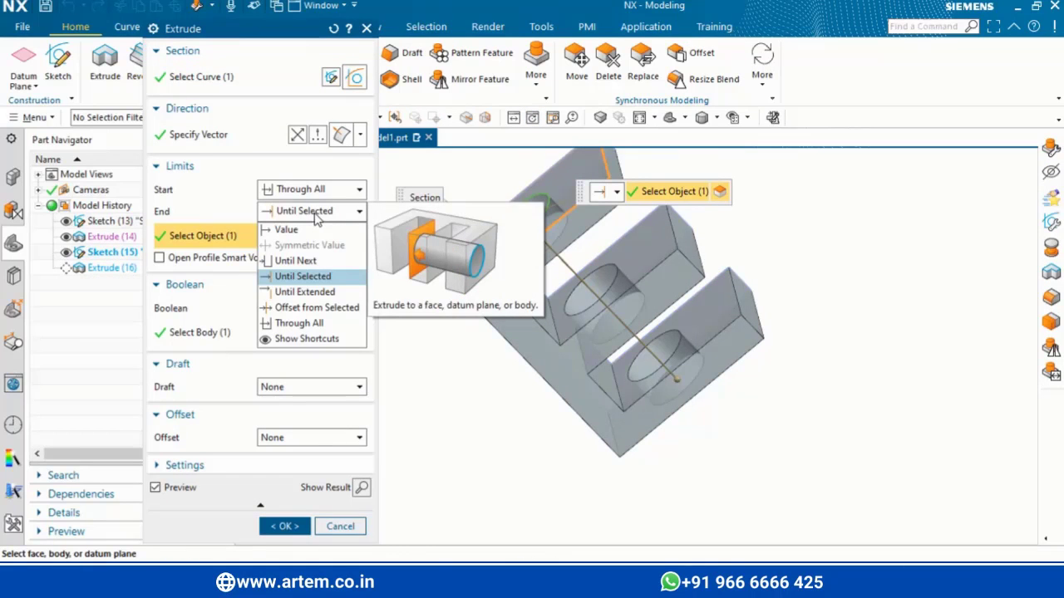
left_click(304, 190)
left_click(304, 190)
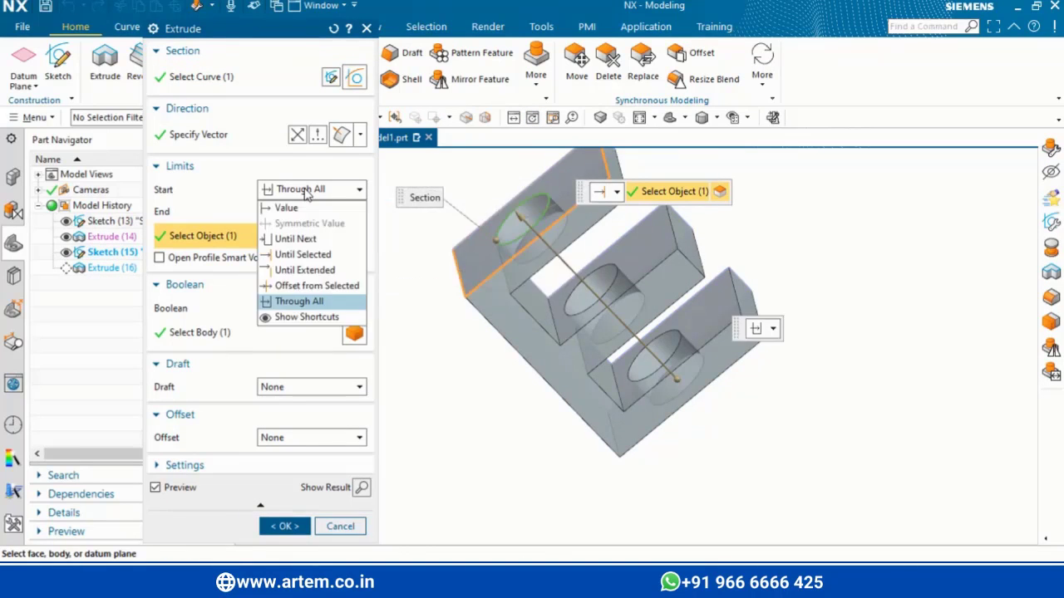
left_click(290, 288)
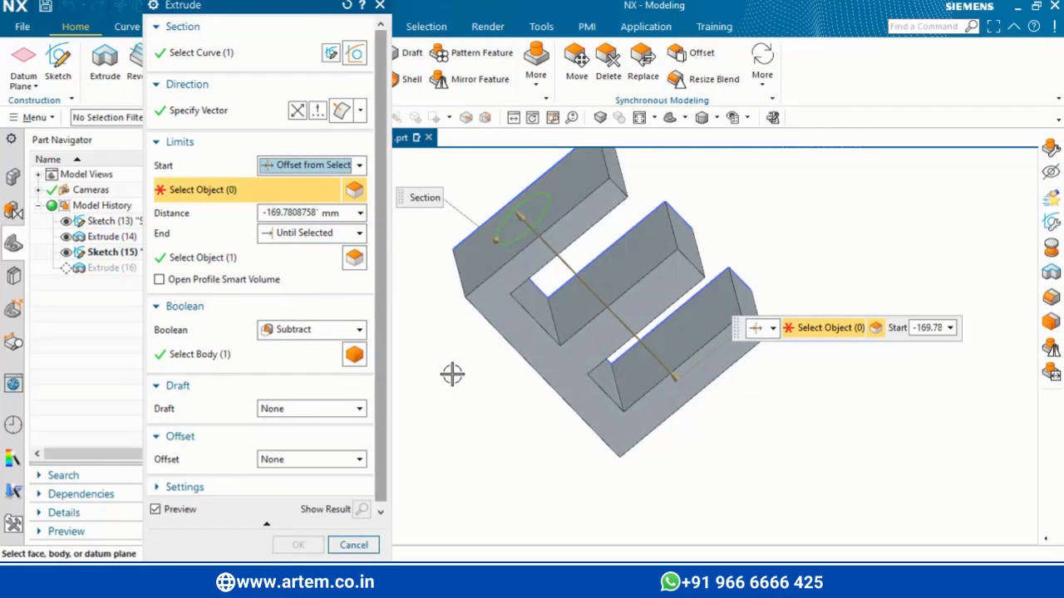
left_click(536, 221)
left_click(203, 190)
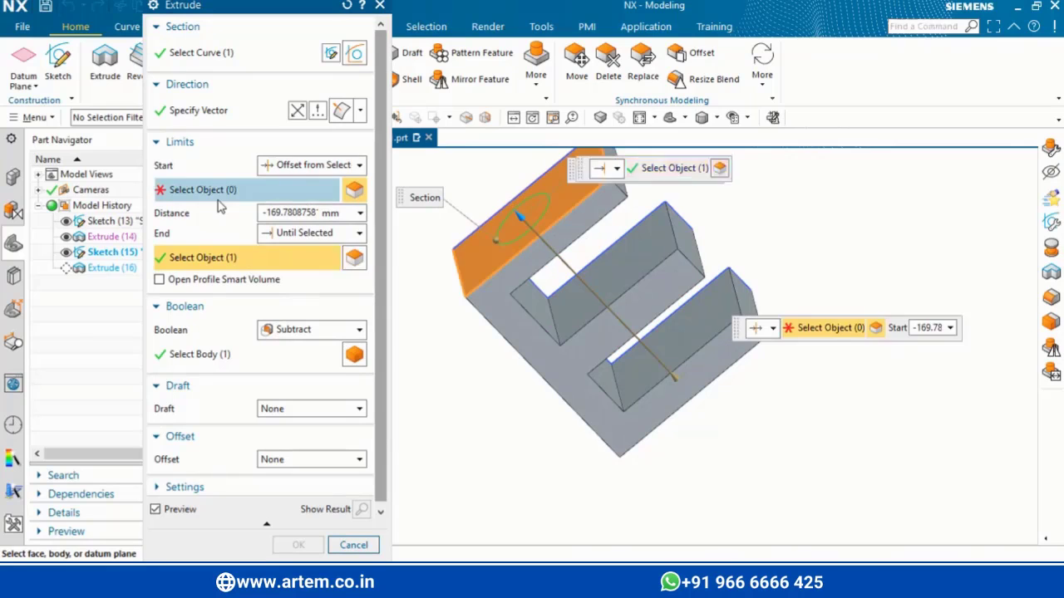
left_click(652, 250)
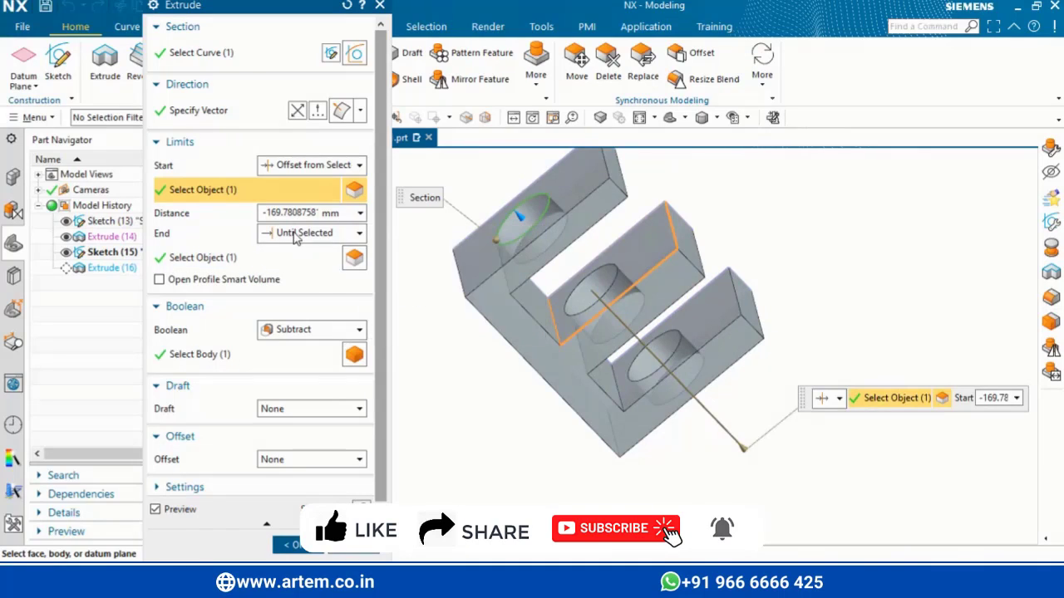
left_click(295, 236)
left_click(287, 249)
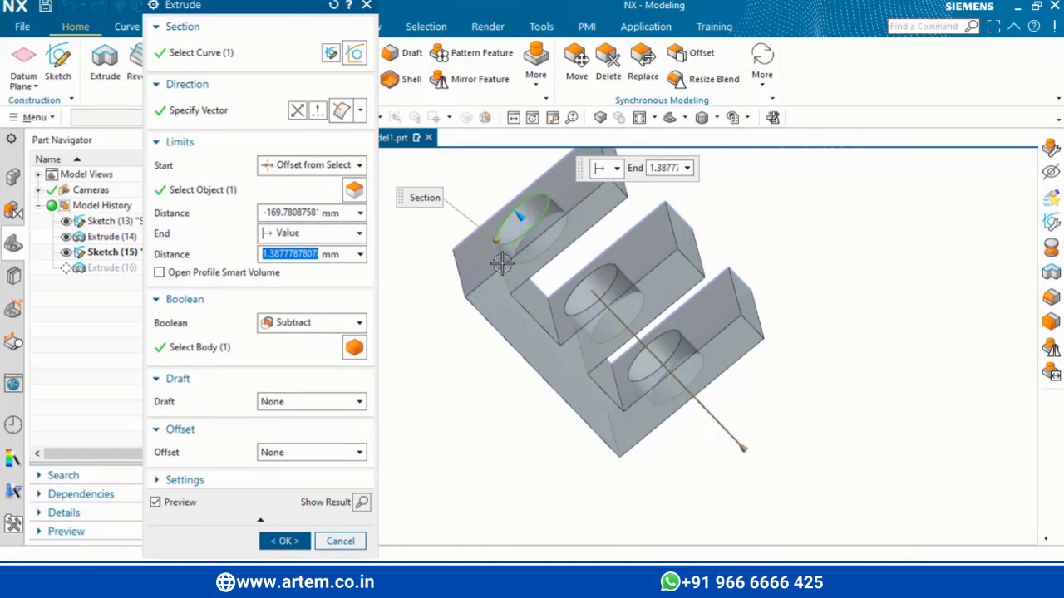
Set the extrusion end distance to 7 mm and view the model in studio shading.
mouse_move(529, 211)
left_mouse_down()
mouse_move(767, 408)
mouse_move(645, 305)
mouse_move(610, 255)
mouse_move(626, 299)
left_mouse_up()
type("7")
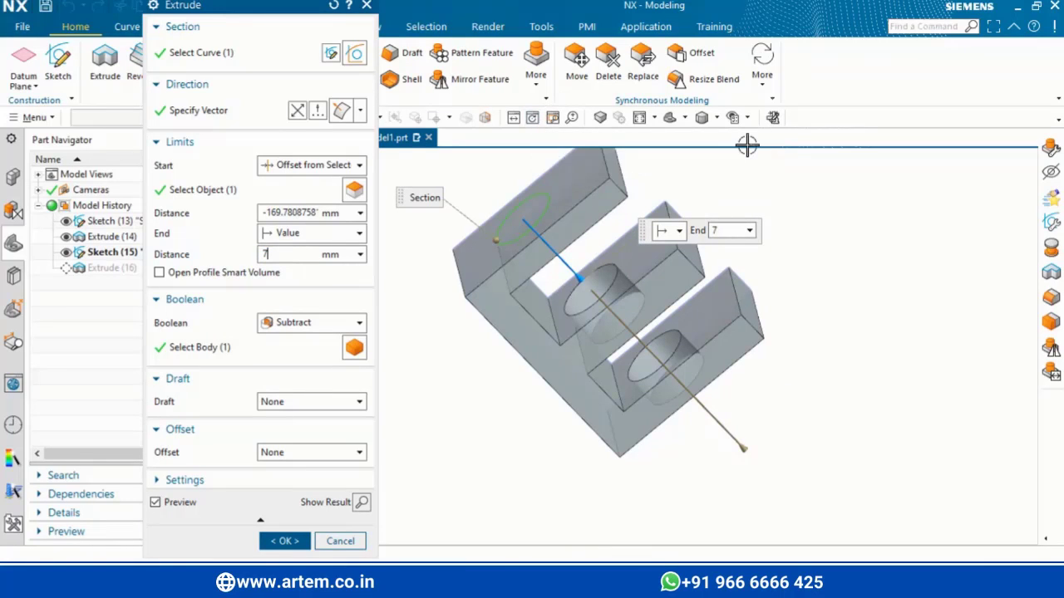
key("F7")
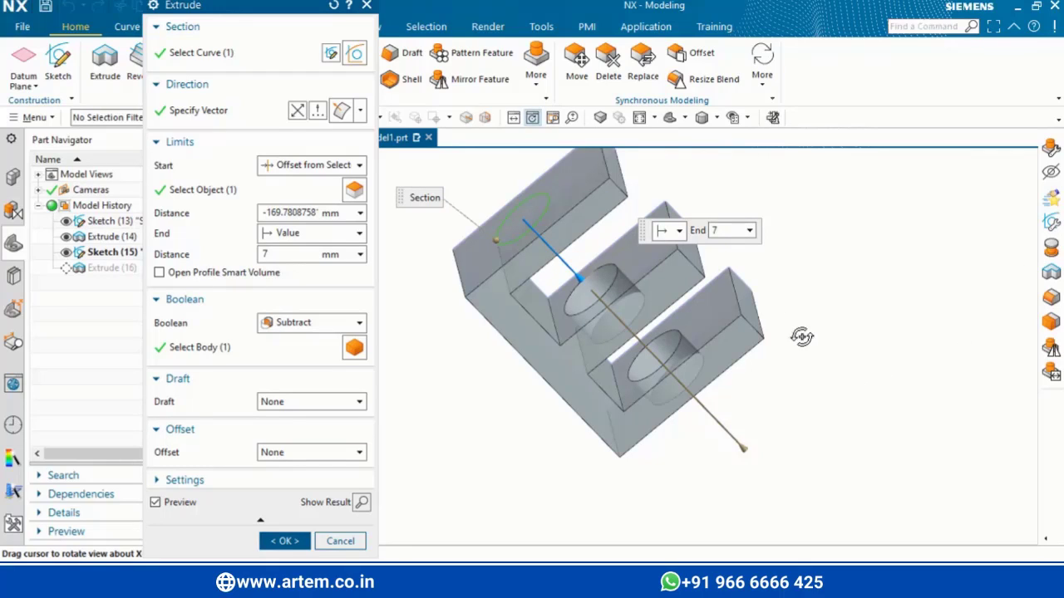
right_click_drag(773, 296, 764, 352)
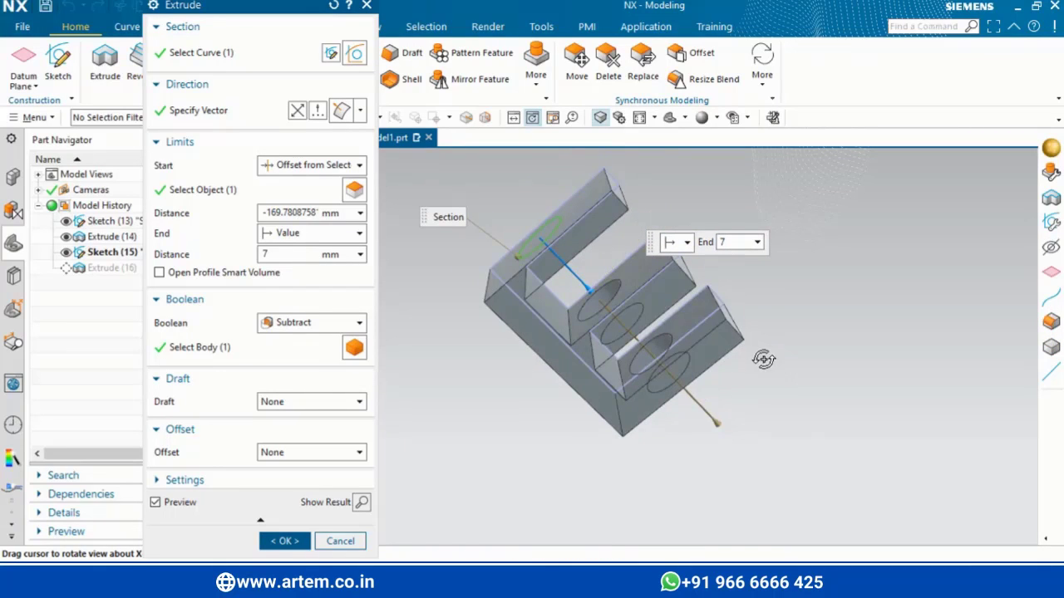
mouse_move(762, 359)
left_mouse_down()
mouse_move(713, 379)
mouse_move(727, 459)
mouse_move(631, 249)
left_mouse_up()
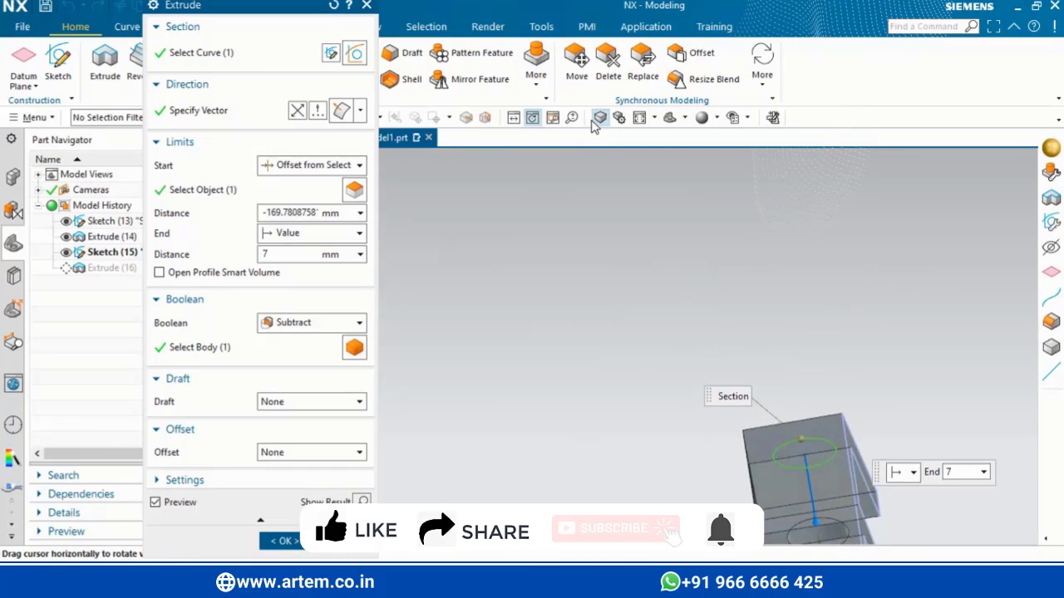
left_click_drag(594, 123, 603, 145)
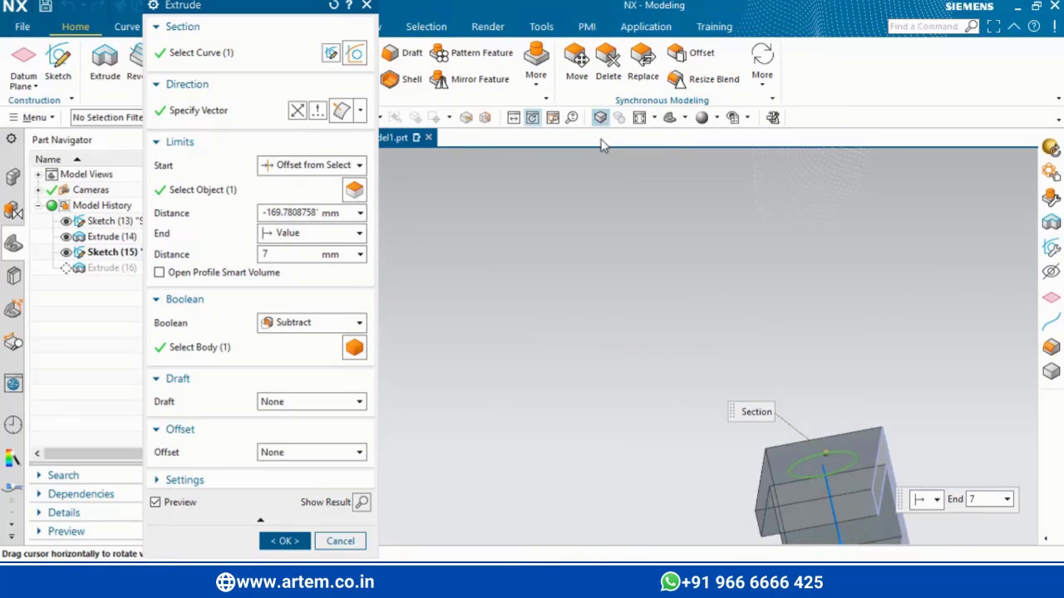
left_click_drag(607, 469, 715, 413)
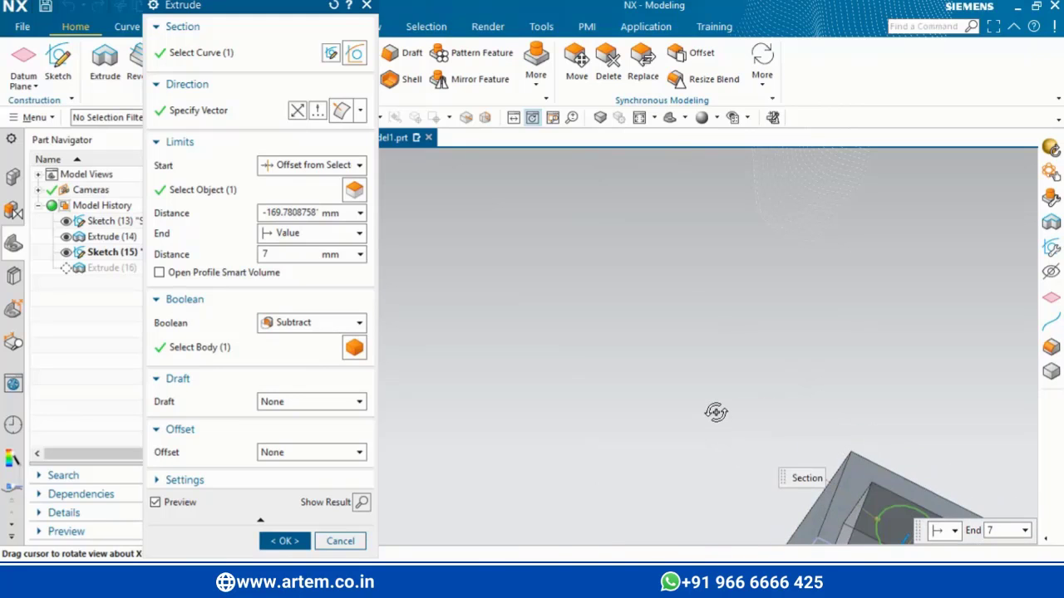
mouse_move(715, 413)
left_mouse_down()
mouse_move(778, 429)
mouse_move(796, 369)
left_mouse_up()
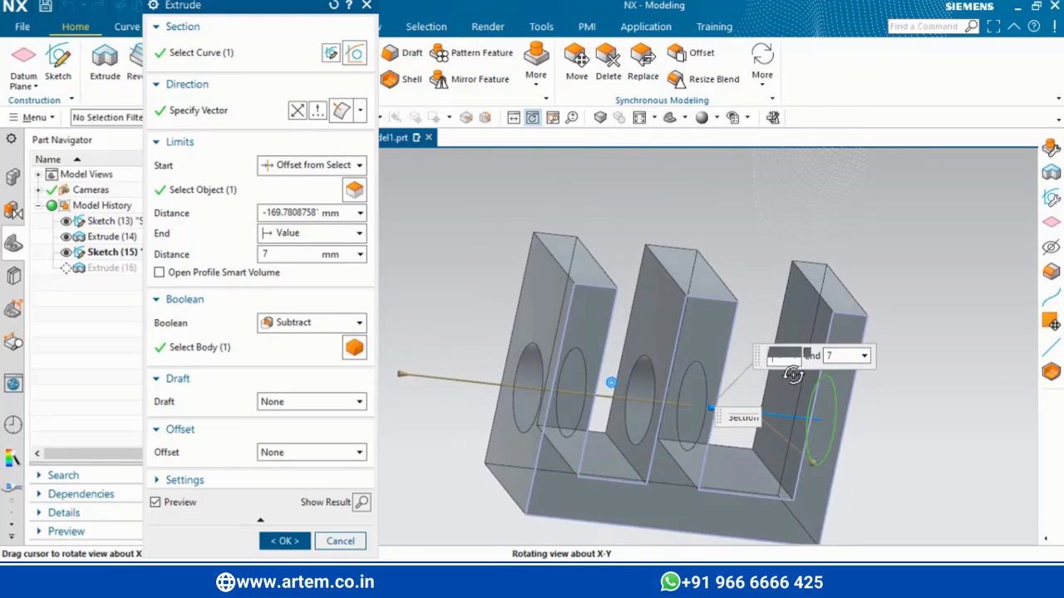
Try Intersect, then switch the Boolean to Unite and confirm the shaft extrusion.
left_click(307, 324)
left_click(283, 387)
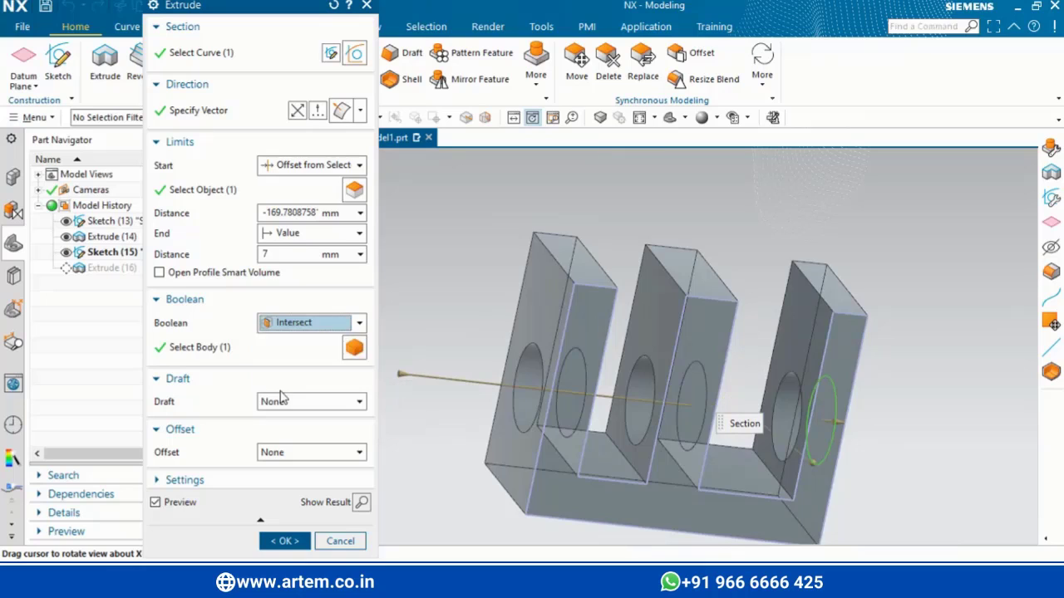
left_click(307, 326)
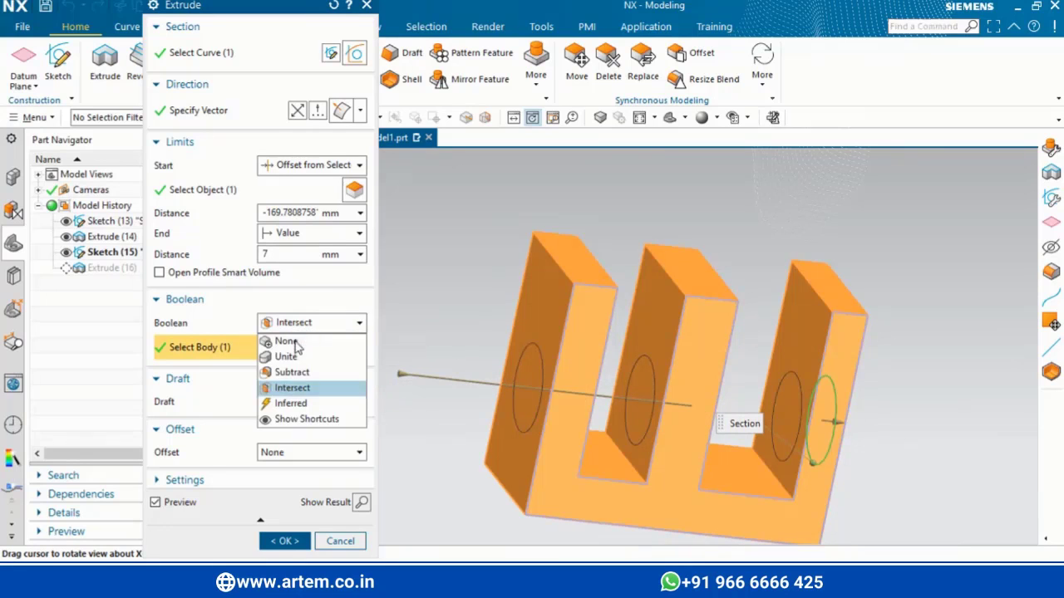
left_click(289, 357)
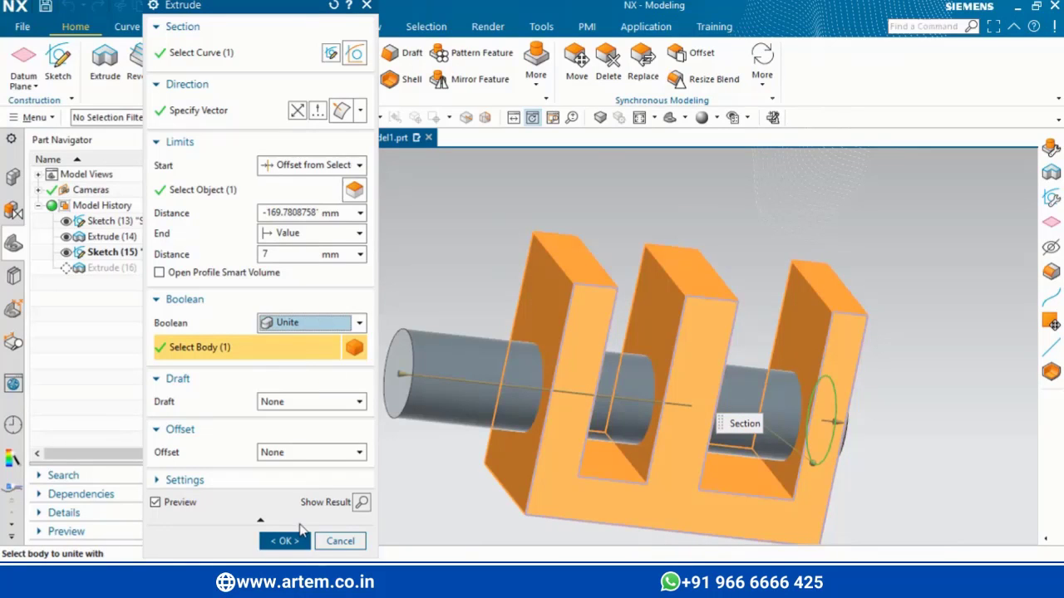
left_click(283, 541)
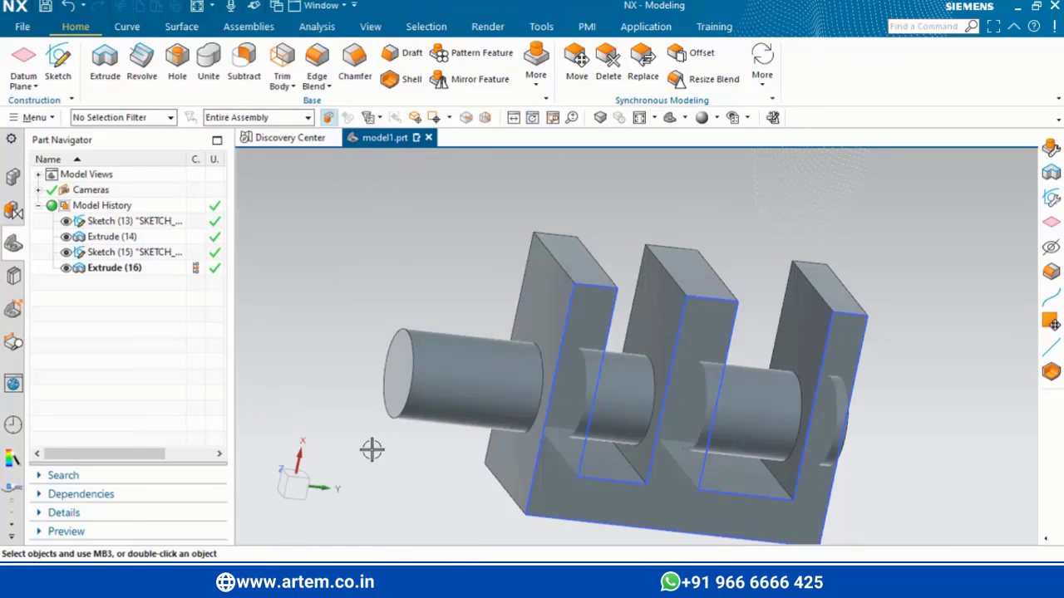
Select Extrude (16), Sketch (13) and Extrude (14) together and choose Delete.
left_click(503, 385)
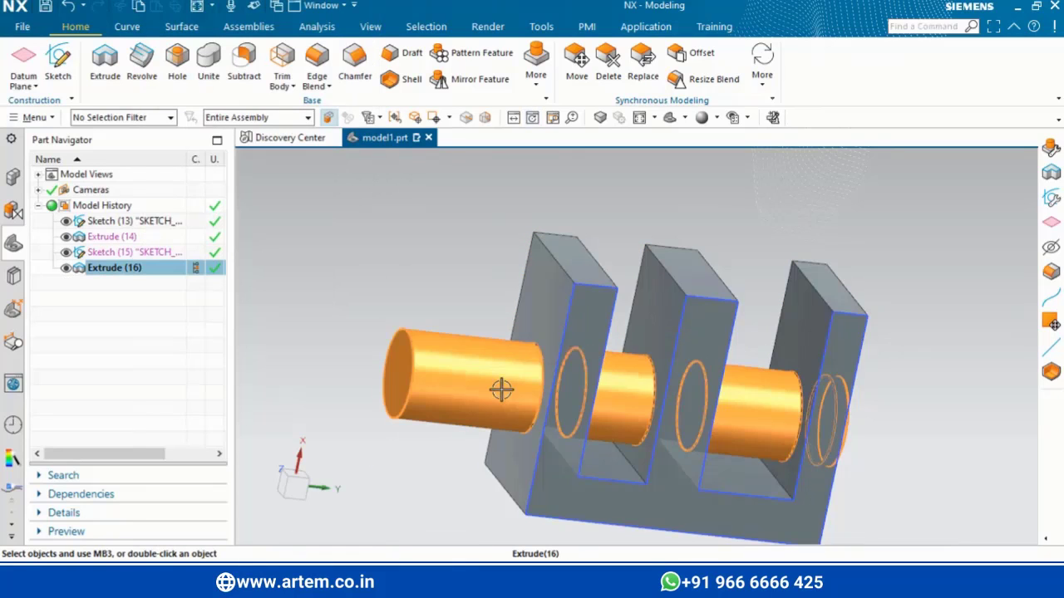
left_click(573, 306)
left_click(535, 301)
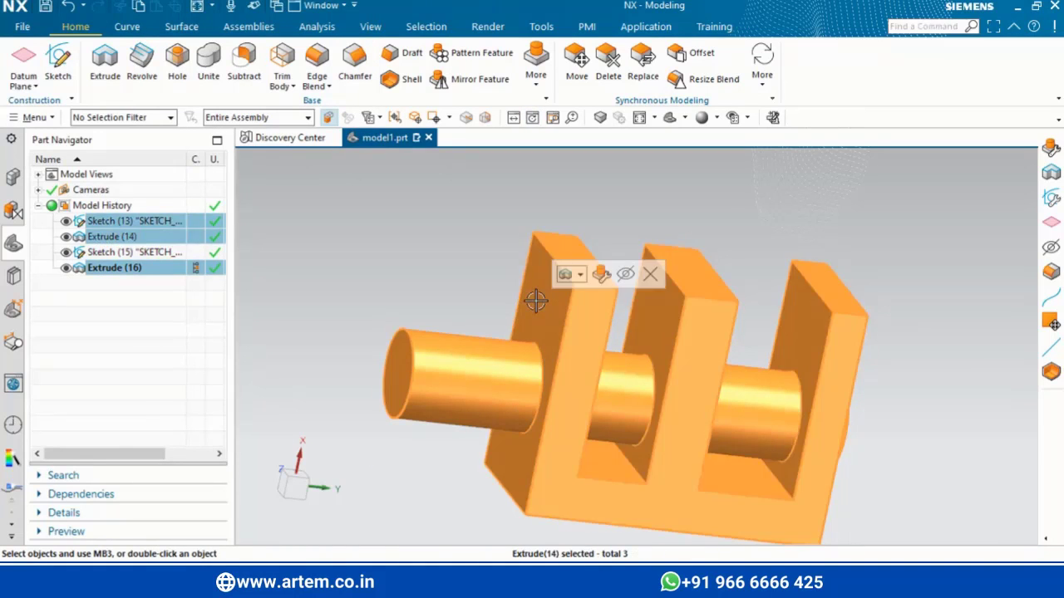
left_click(649, 274)
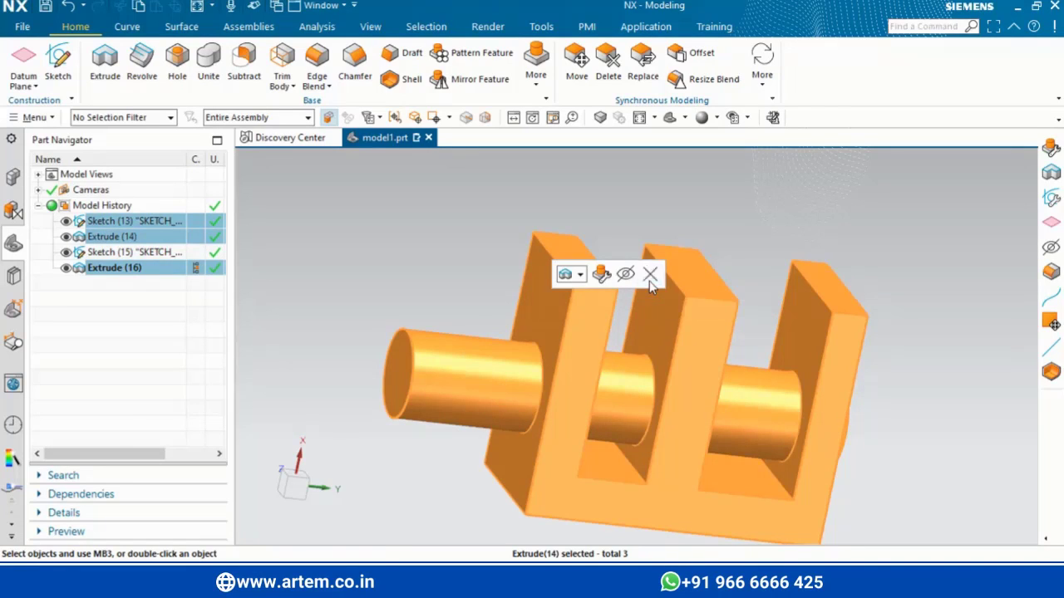